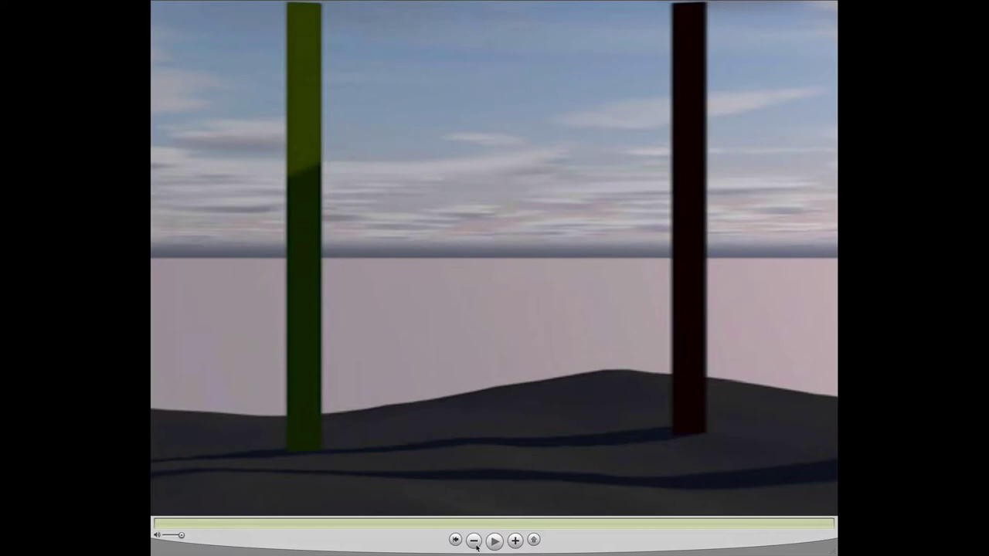
Zoom out of the QuickTime VR panorama and pan left and right around the coloured pillars.
click(473, 540)
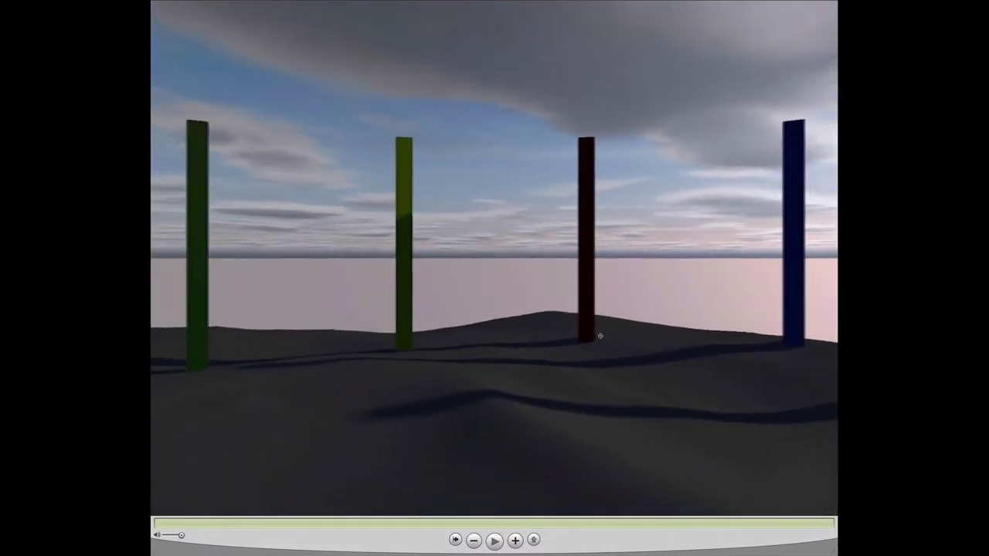
drag(600, 336, 520, 333)
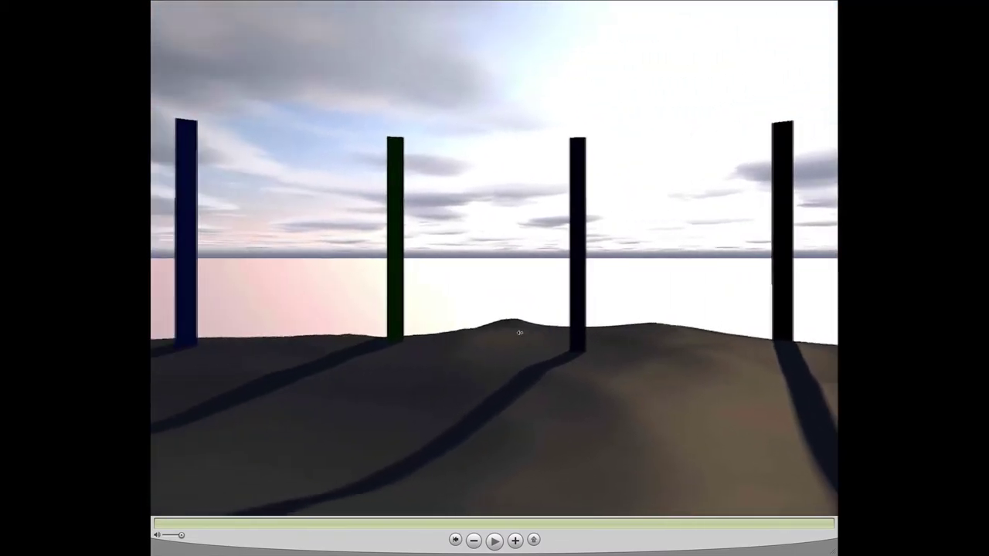
drag(520, 333, 635, 343)
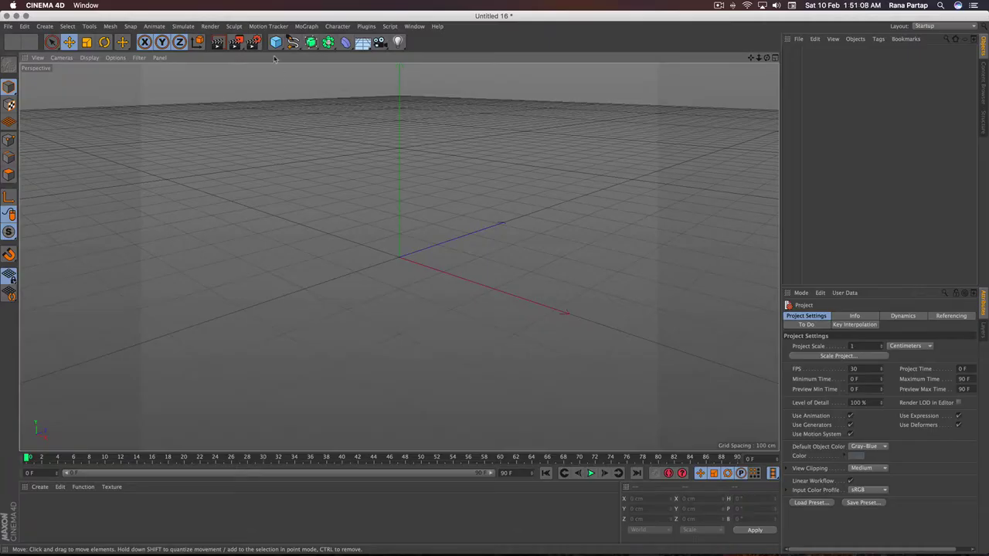
Add a Landscape object sized 4000 × 200 × 4000 cm.
click(276, 42)
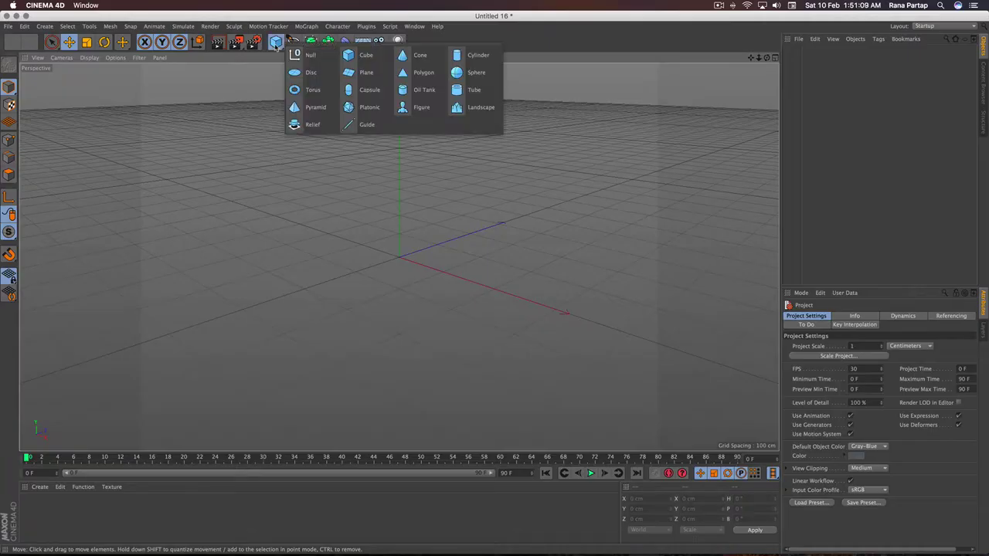
click(481, 108)
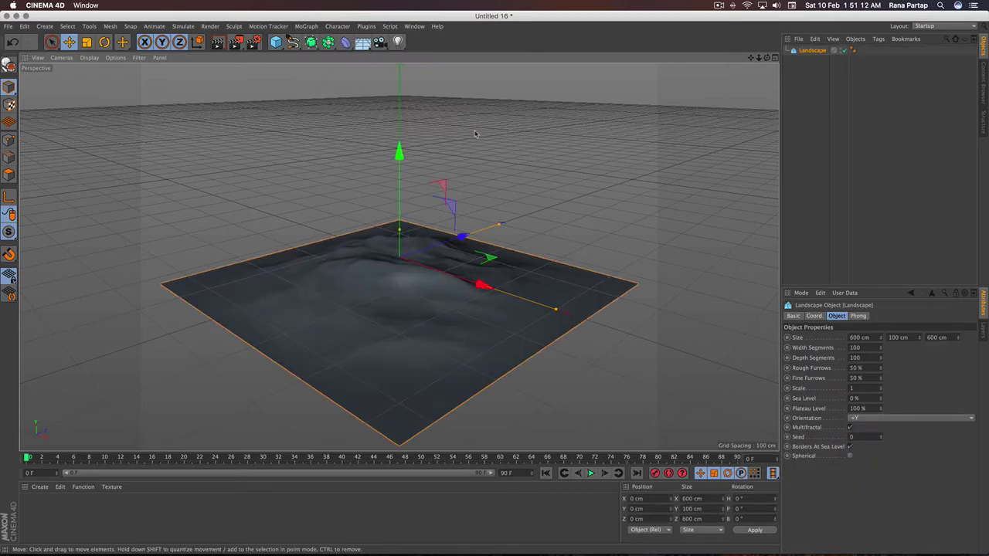
click(858, 338)
text(4000)
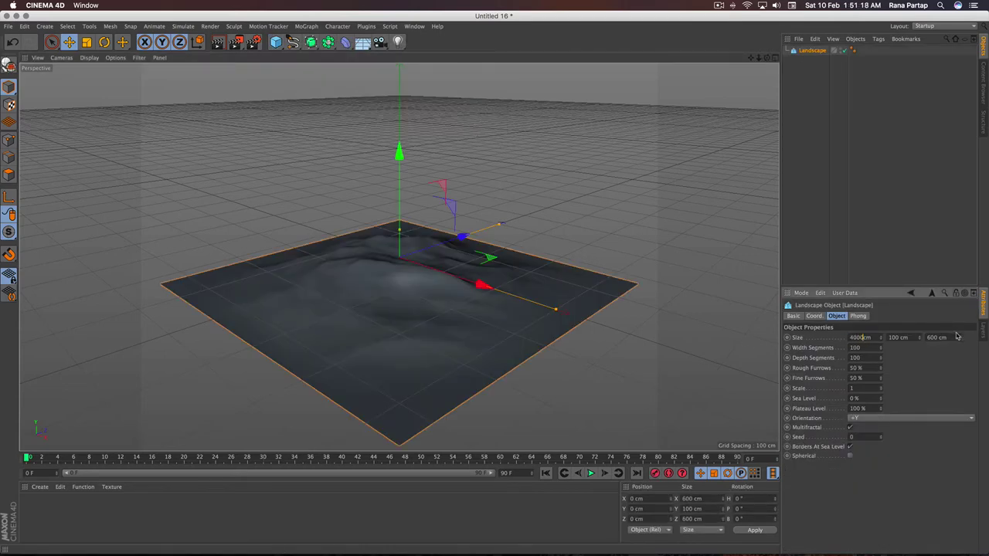
click(891, 338)
text(200)
key(Return)
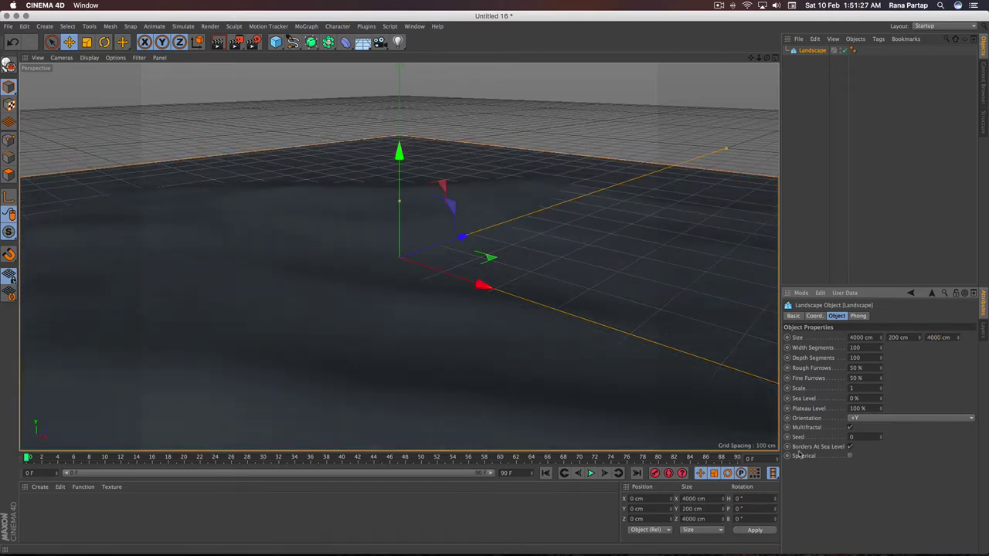
Turn off Borders At Sea Level and inspect the resulting hilly terrain.
click(850, 447)
alt+drag(440, 329, 441, 248)
scroll(442, 247, down, 5)
alt+drag(412, 335, 433, 278)
scroll(433, 267, up, 3)
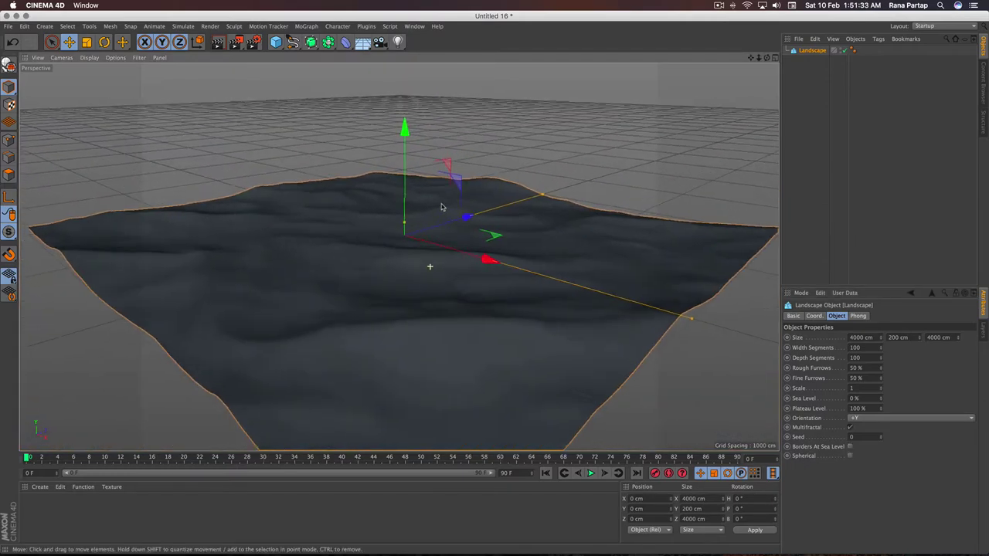
scroll(444, 203, up, 2)
click(459, 165)
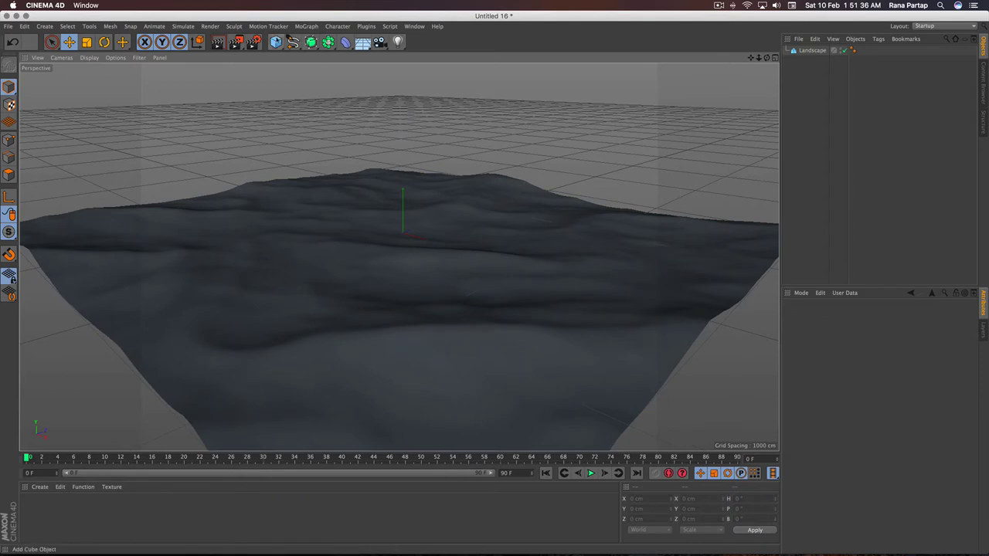
Add a Cube pillar sized 50 × 700 × 50 cm.
drag(276, 42, 354, 61)
text(50)
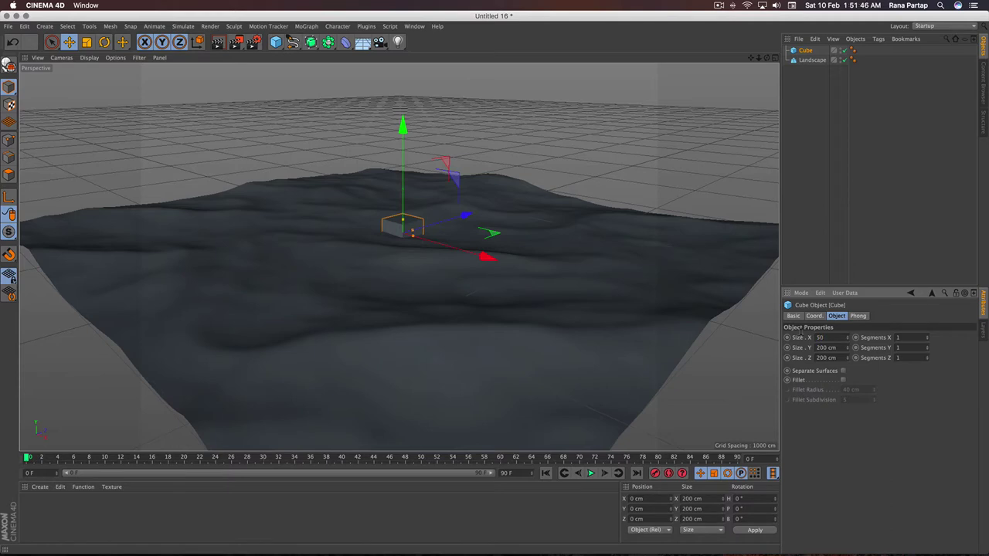
double_click(825, 358)
text(1)
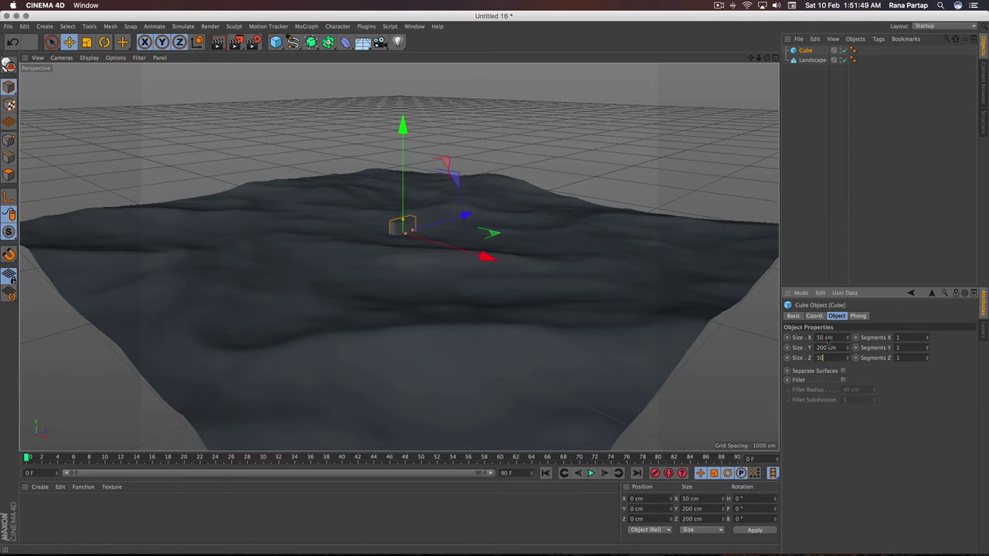
key(Return)
text(700)
key(Return)
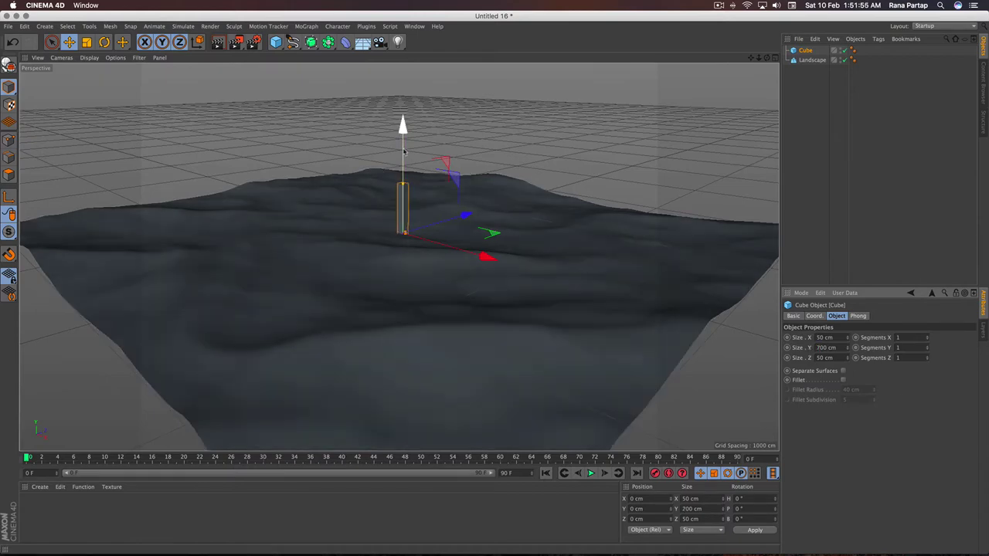
Raise the pillar up the Y axis onto the terrain and preview a viewport render.
drag(401, 123, 407, 115)
scroll(482, 214, up, 3)
scroll(402, 188, up, 2)
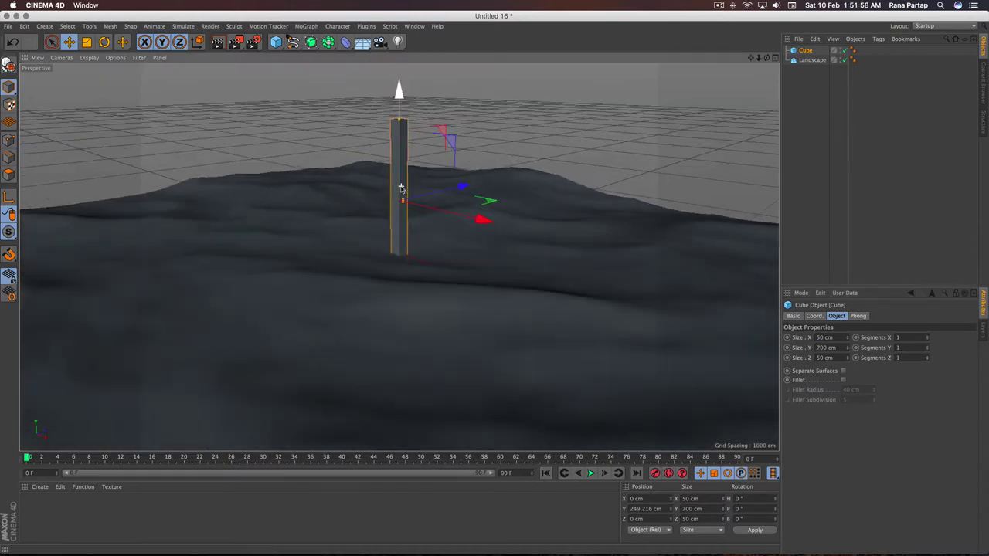
click(217, 42)
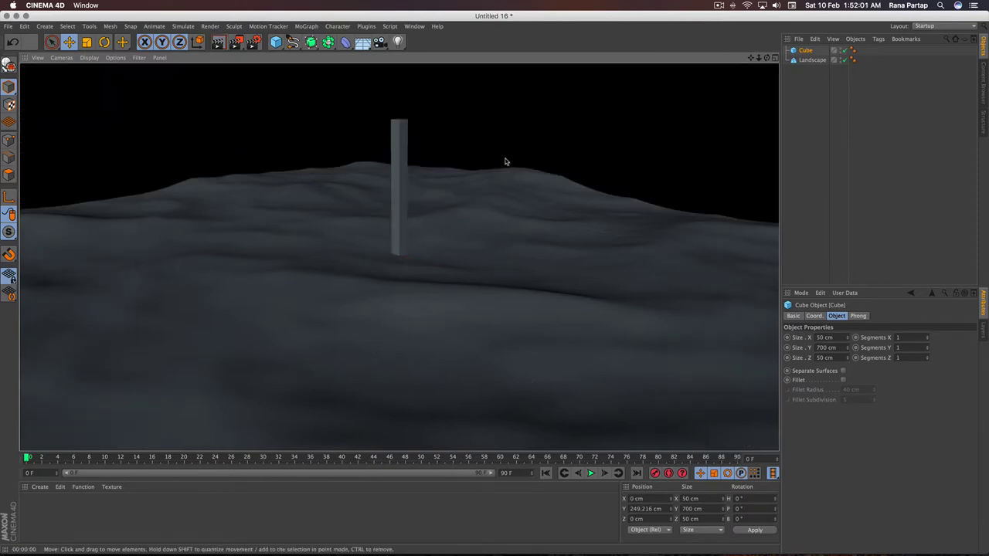
Add a Physical Sky with Clouds enabled, then select the pillar Cube for cloning.
drag(362, 42, 471, 53)
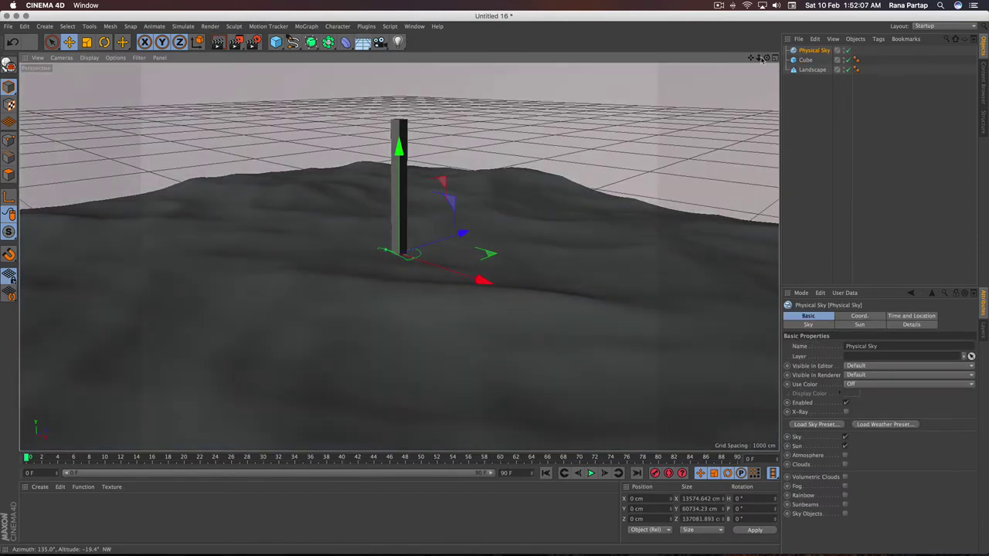
drag(766, 58, 773, 77)
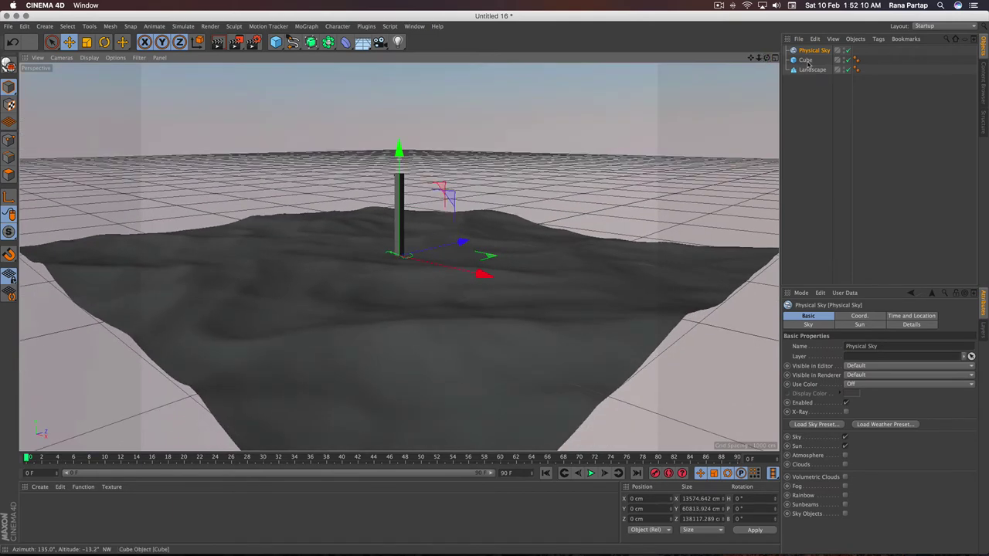
click(845, 465)
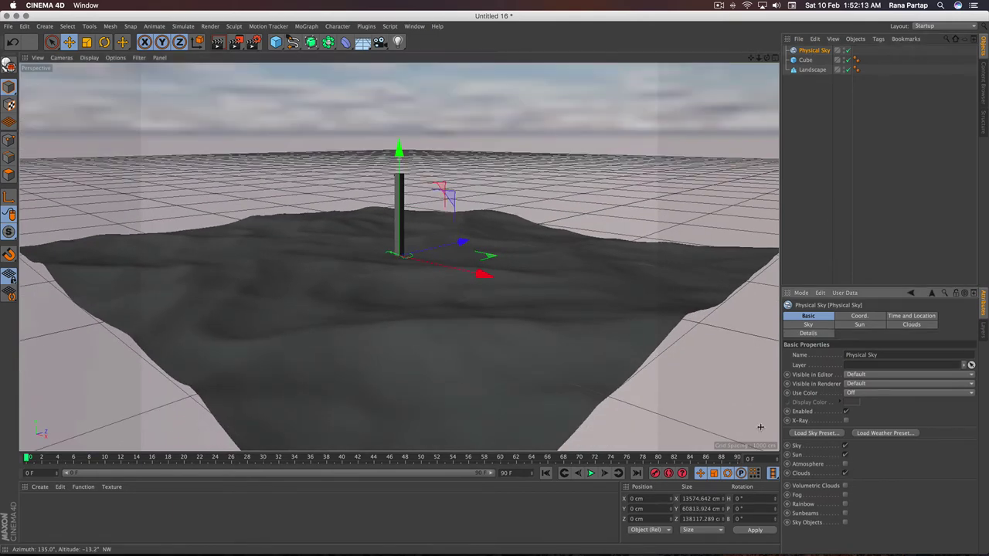
scroll(410, 232, up, 3)
click(805, 59)
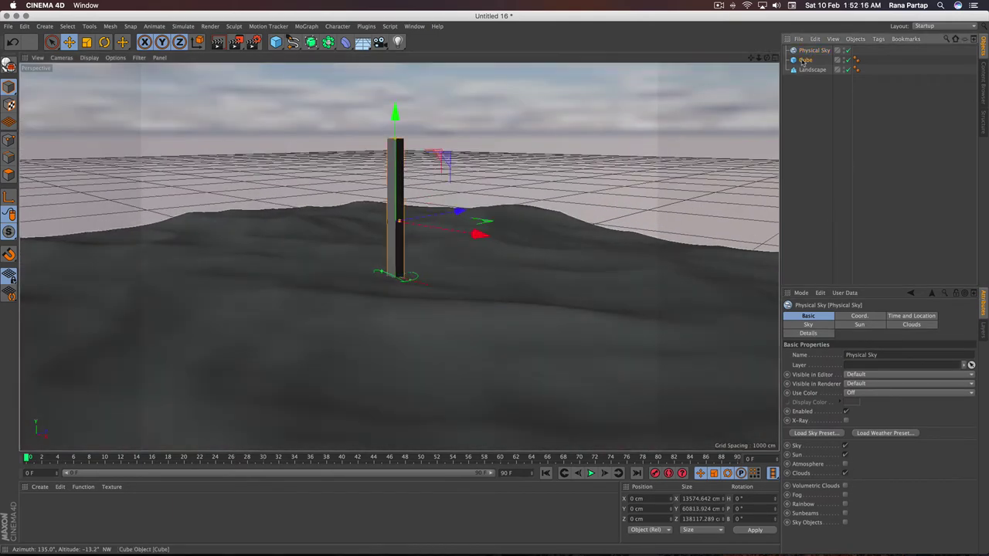
click(303, 27)
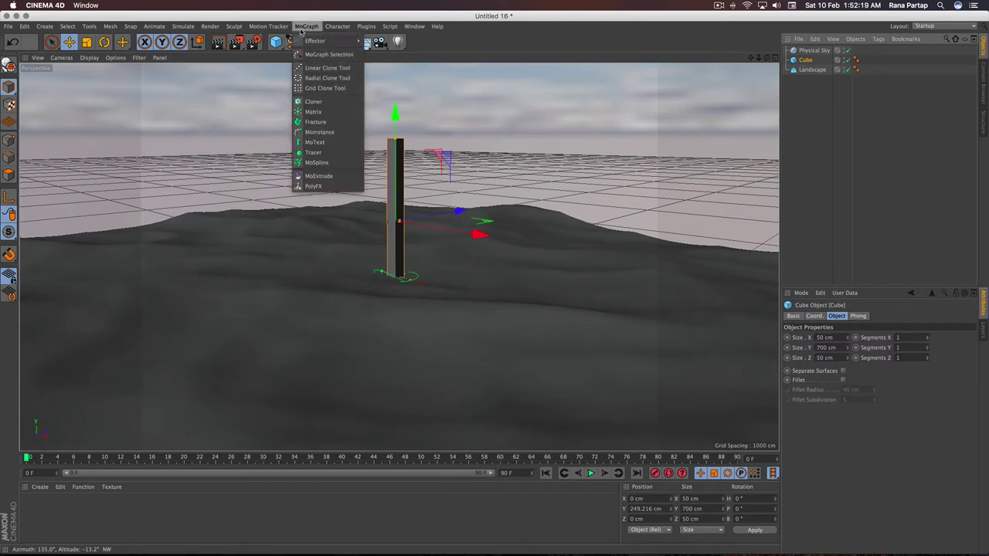
Put the pillar in a Cloner set to Radial mode on the XZ plane with 2000 cm radius.
click(323, 102)
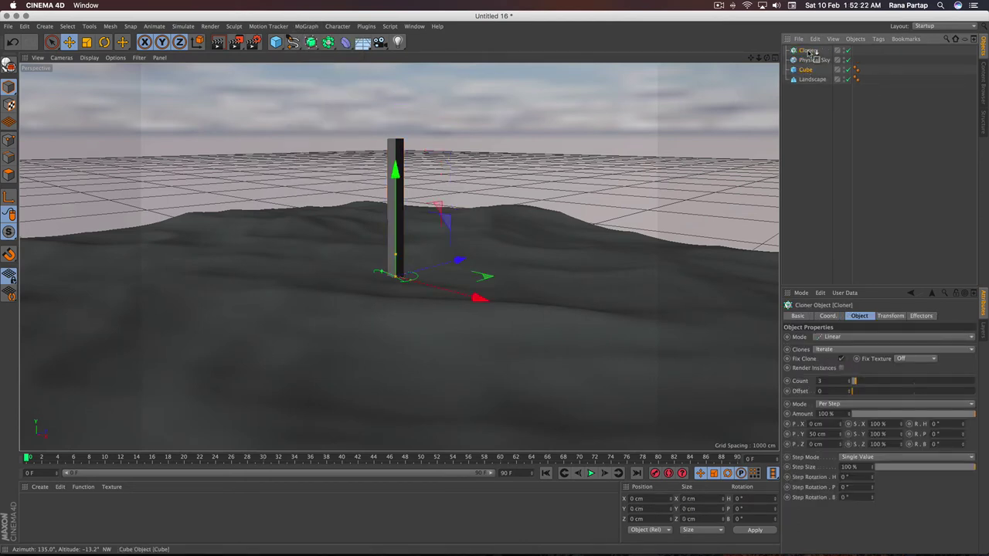
drag(810, 52, 807, 51)
click(850, 338)
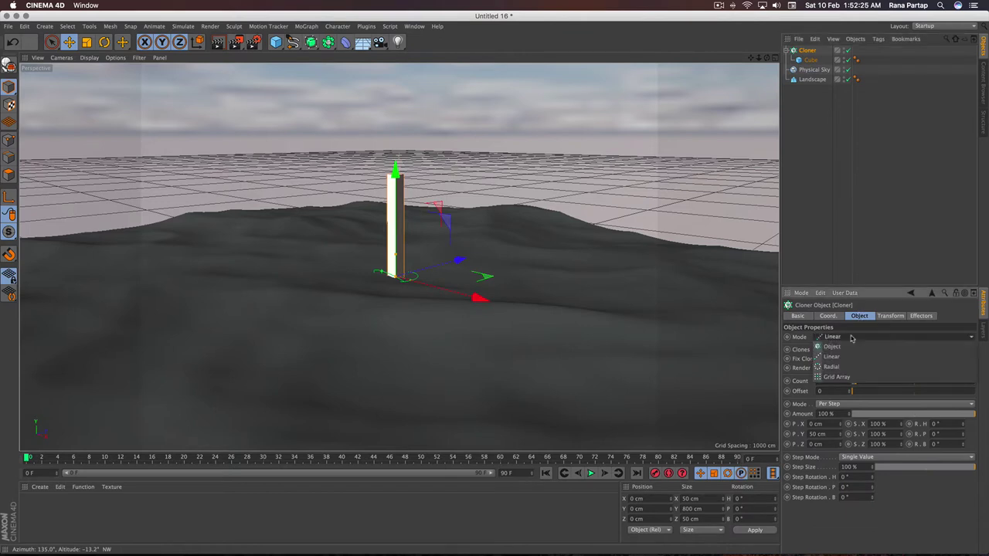
click(840, 365)
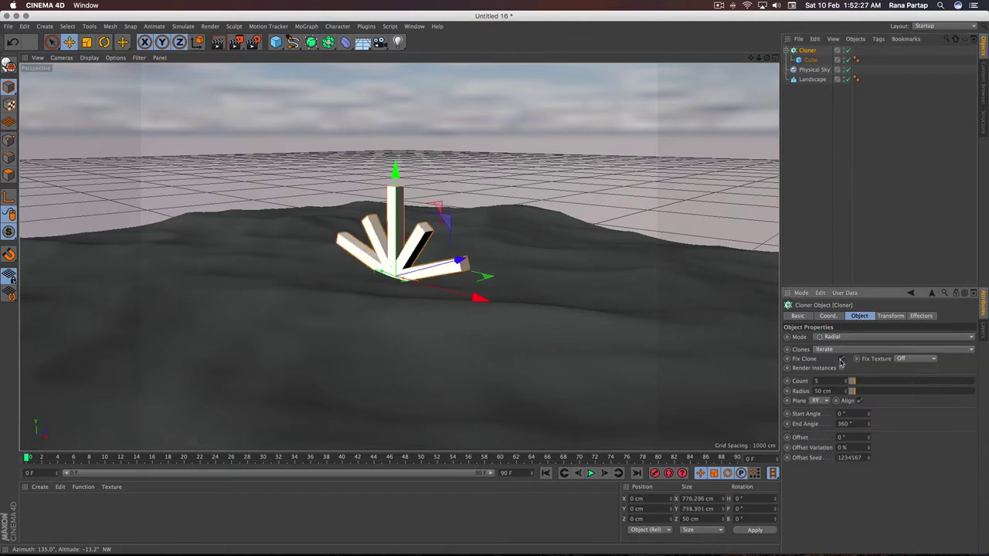
click(824, 402)
click(821, 427)
drag(864, 390, 986, 386)
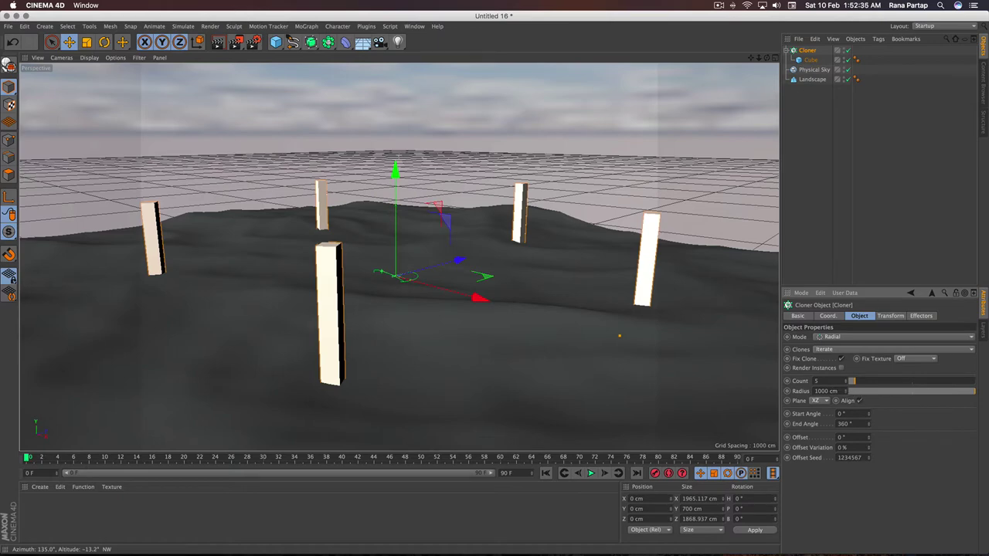
text(2000)
key(Return)
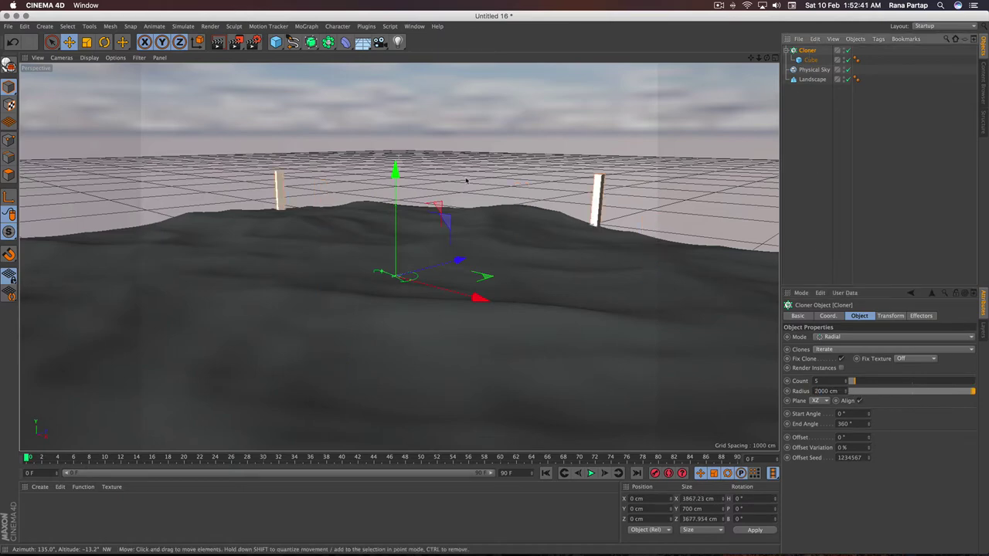
Raise the pillar ring and increase the clone count to 18.
drag(395, 168, 405, 106)
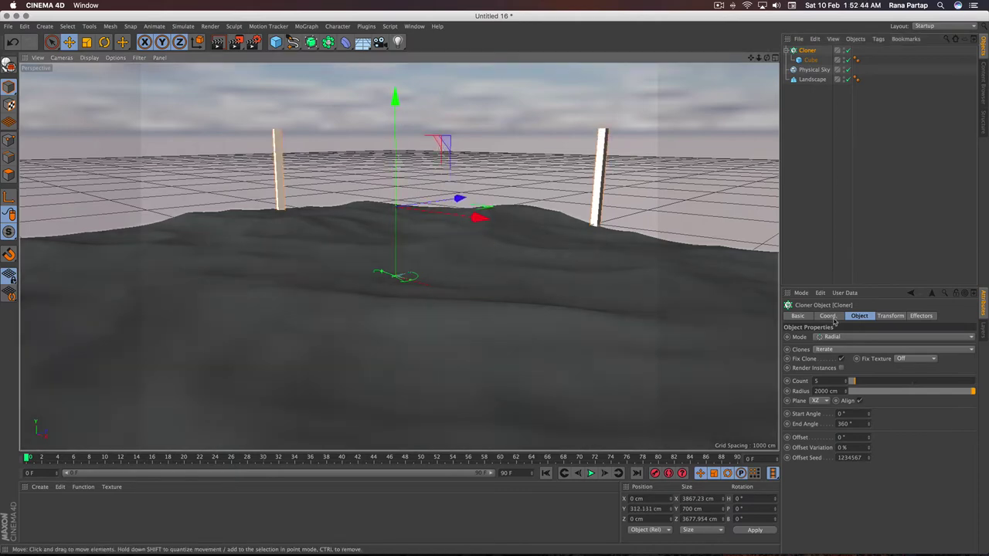
drag(853, 381, 872, 384)
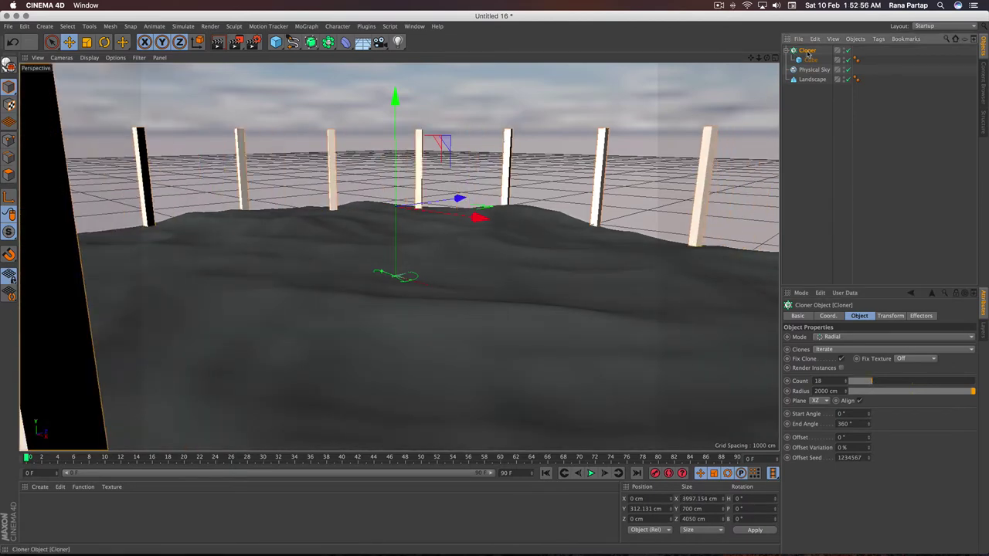
click(306, 26)
mouse_move(315, 41)
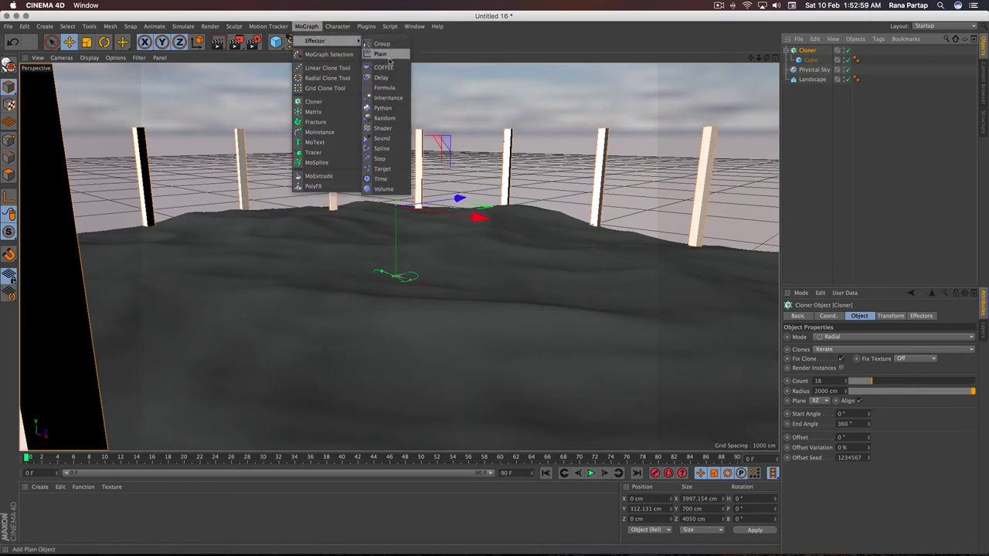
Add a Random effector and set its P.X, P.Y and P.Z offsets to 0 cm.
click(393, 118)
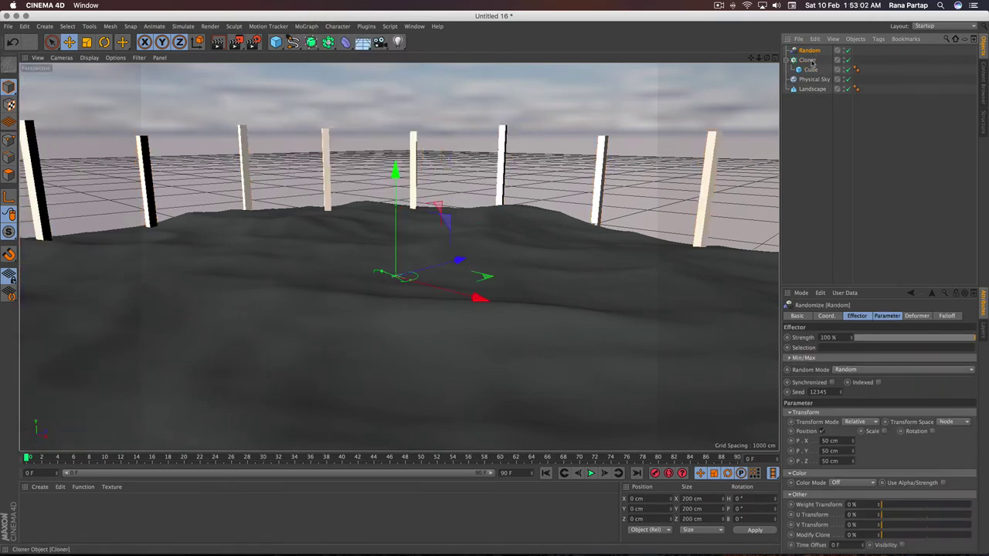
click(825, 440)
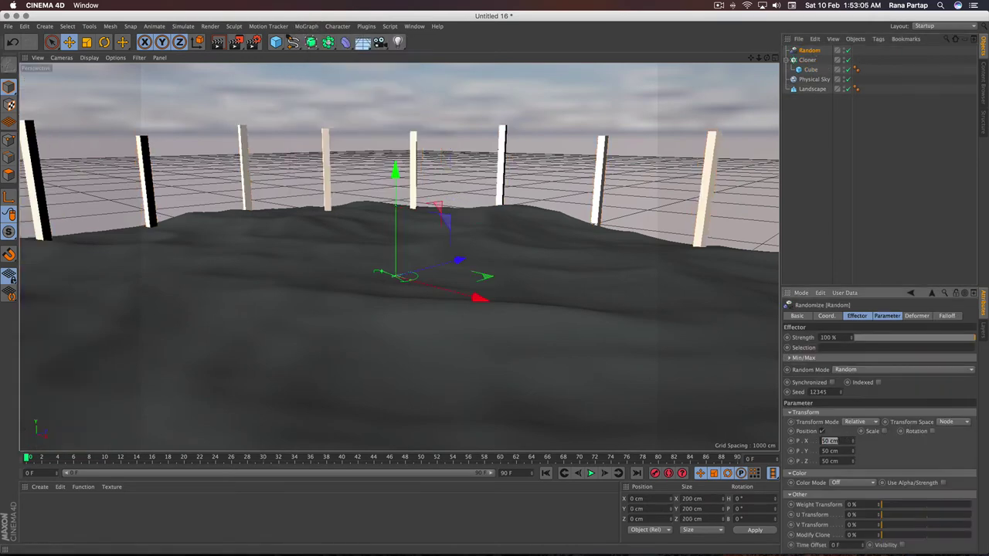
text(0)
key(Tab)
text(0)
key(Return)
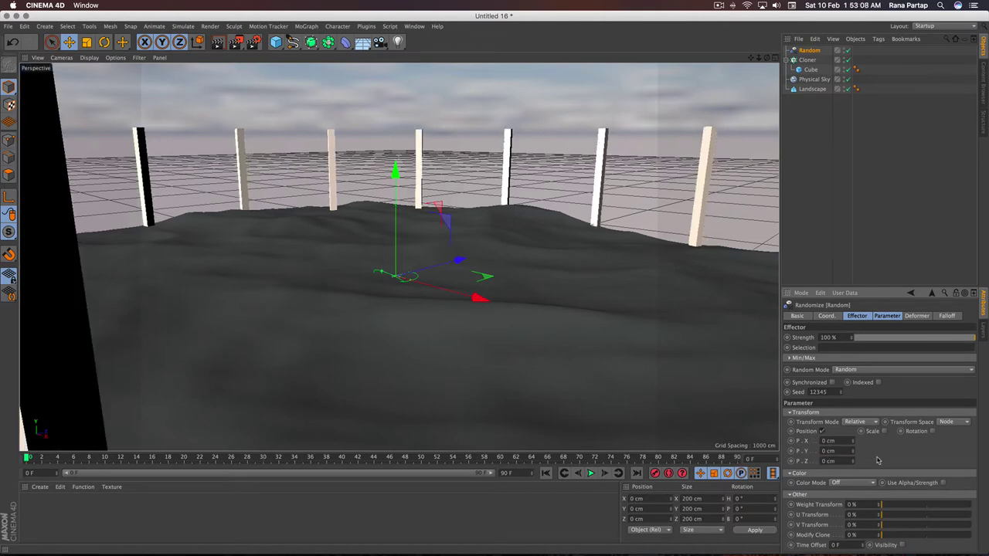
Create a material with a MoGraph Color Shader colour texture and apply it to Random.
click(41, 490)
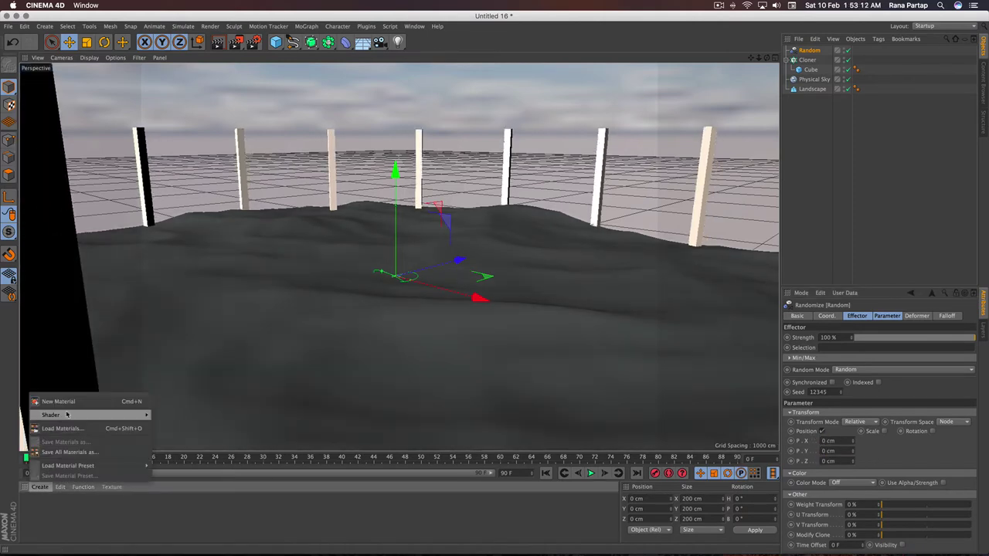
click(68, 406)
double_click(31, 506)
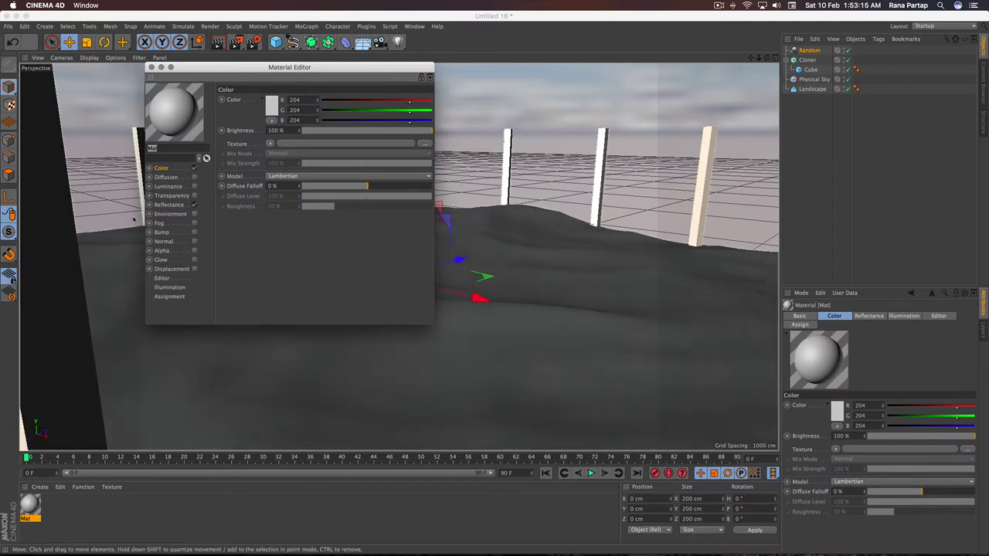
click(270, 144)
mouse_move(281, 339)
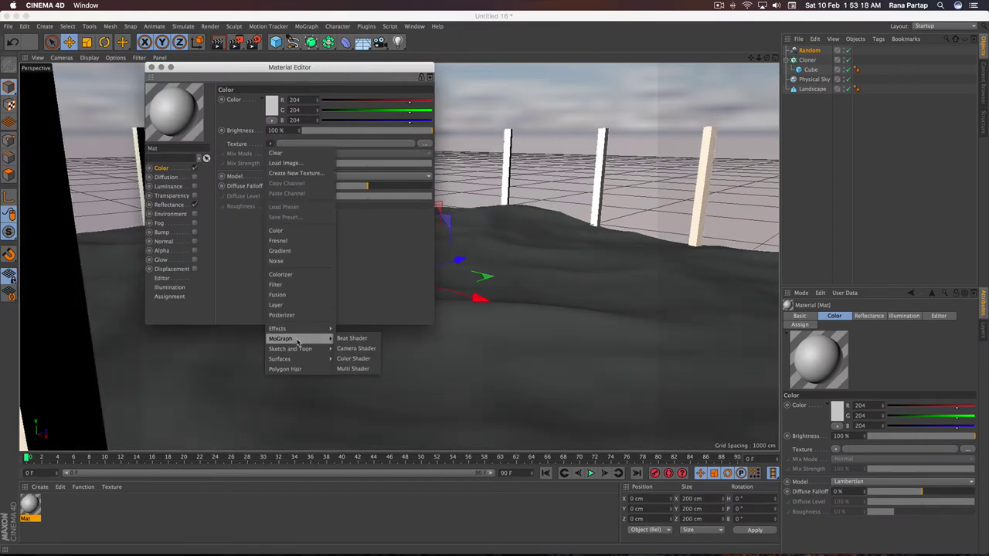
click(371, 360)
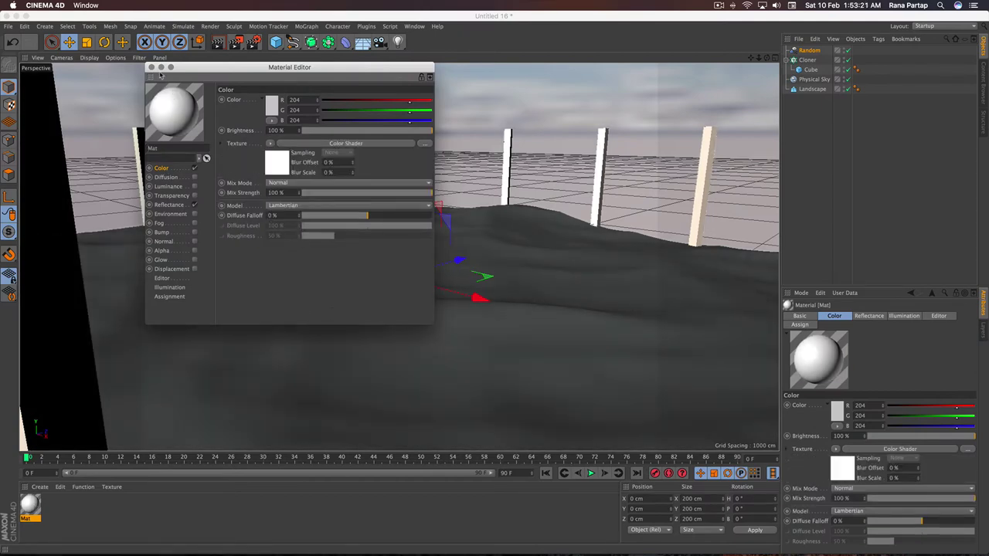
click(152, 67)
drag(28, 499, 812, 52)
click(810, 51)
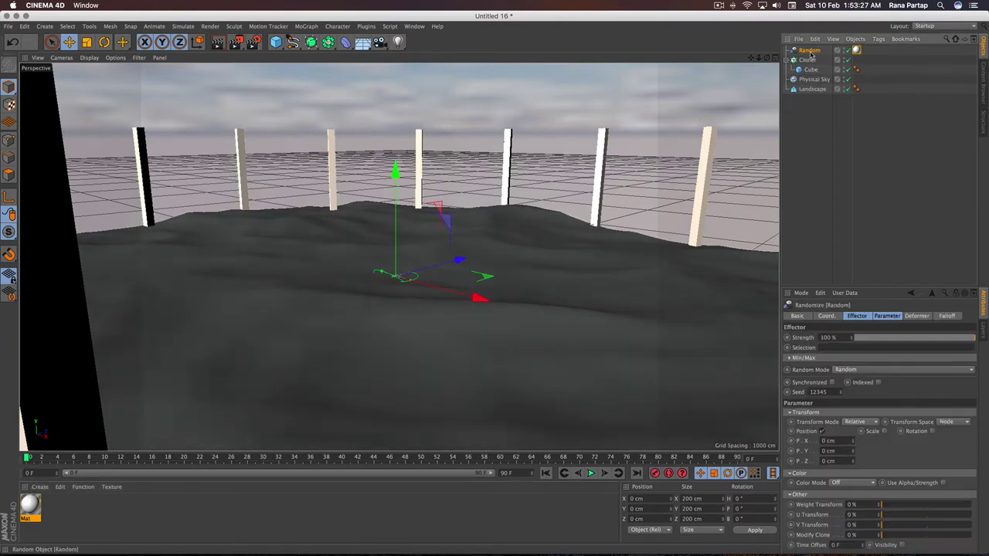
Set the Random effector's Color Mode to On and shrink the Cloner radius to 1596 cm.
click(852, 484)
click(852, 502)
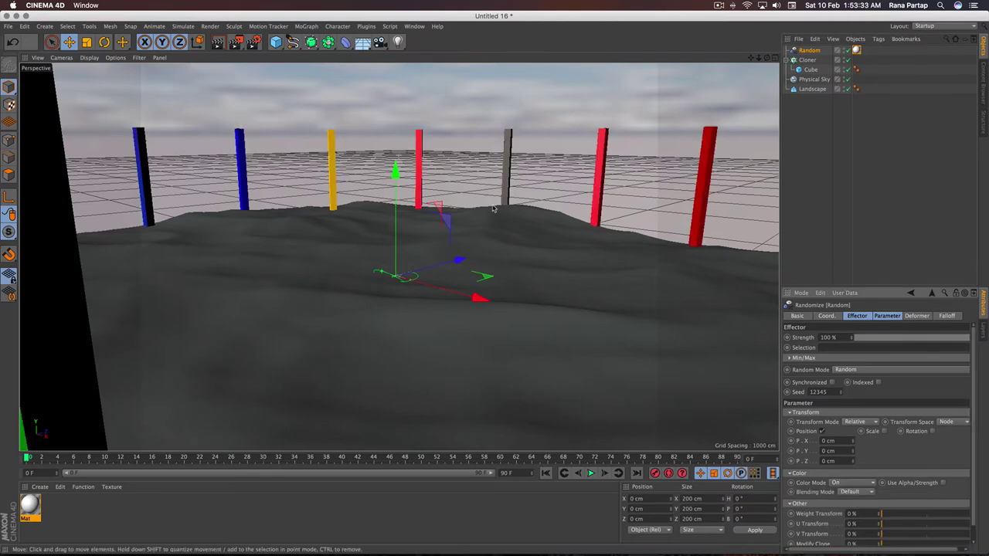
middle_click(695, 139)
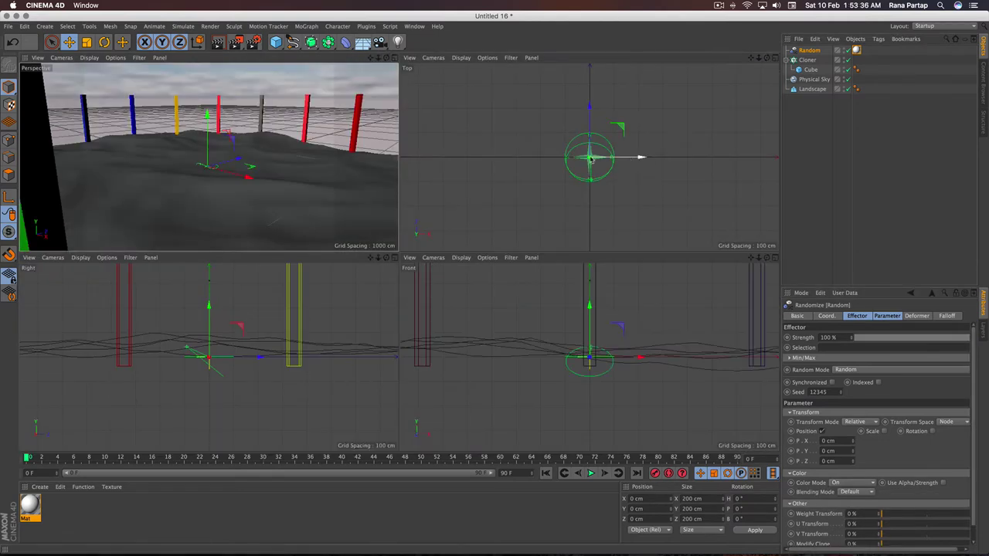
scroll(592, 159, down, 2)
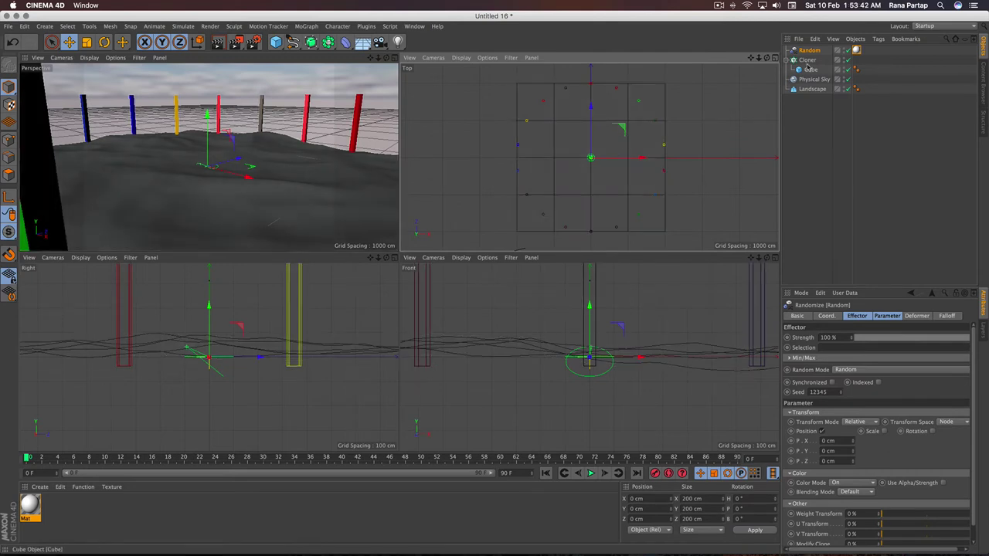
click(808, 59)
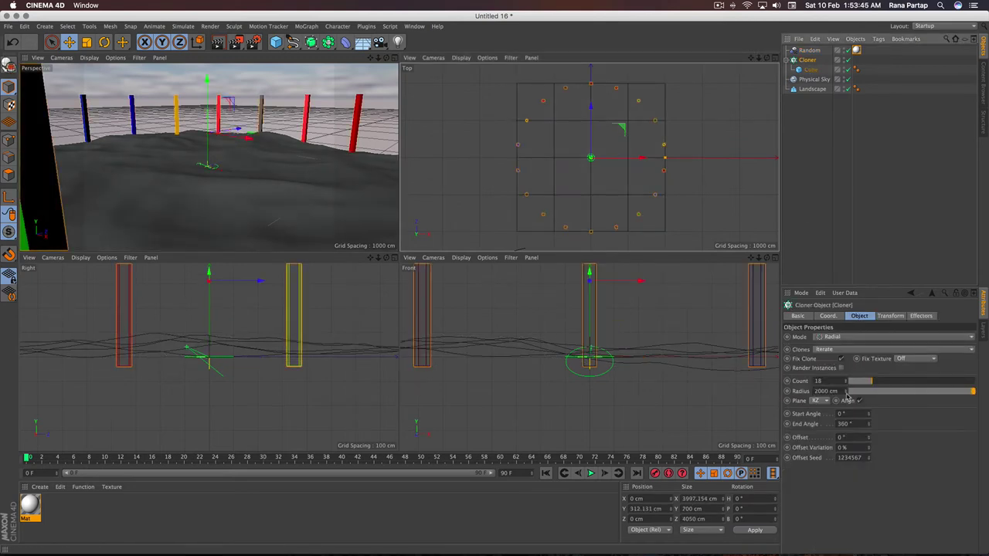
drag(847, 392, 847, 433)
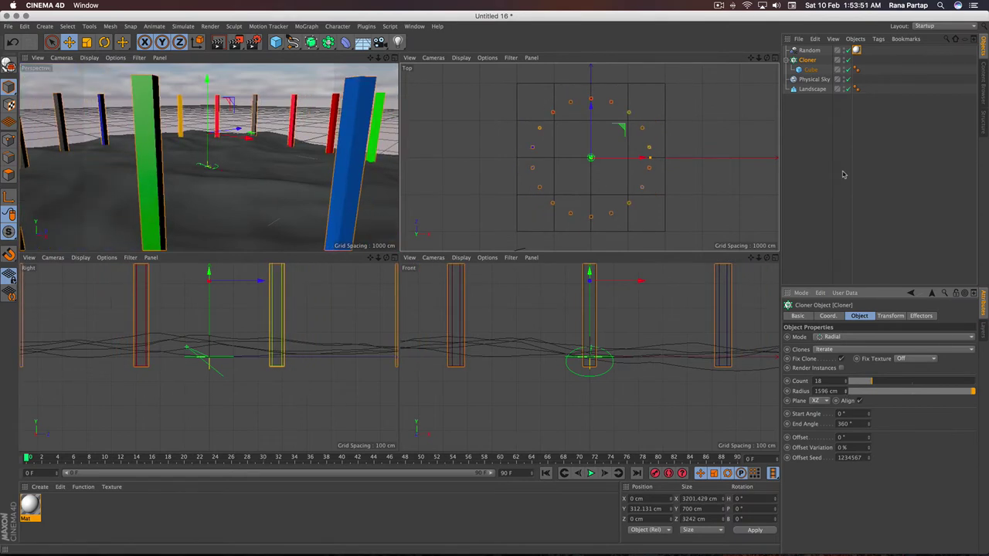
click(841, 202)
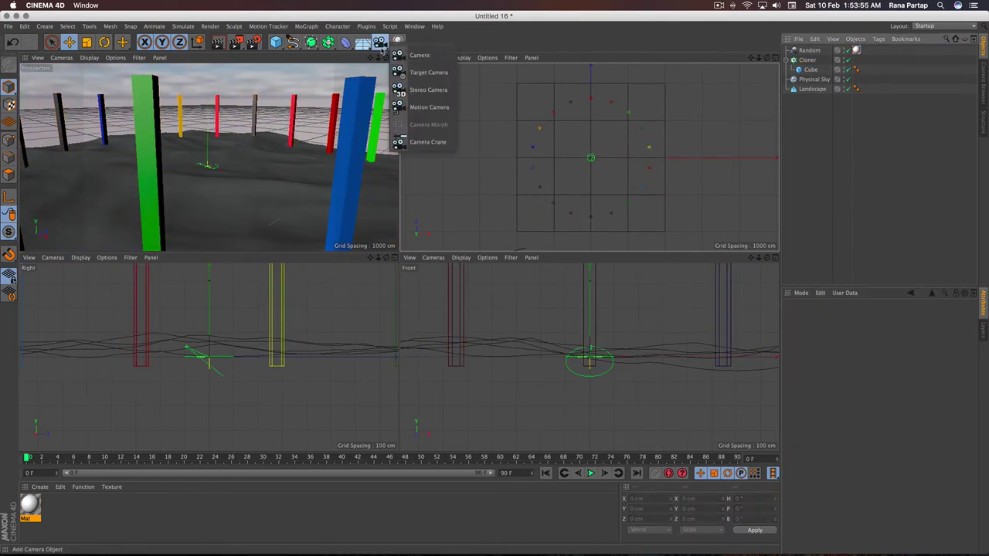
Add a Camera with R.H, R.P, P.X and P.Z all set to 0.
drag(379, 42, 405, 55)
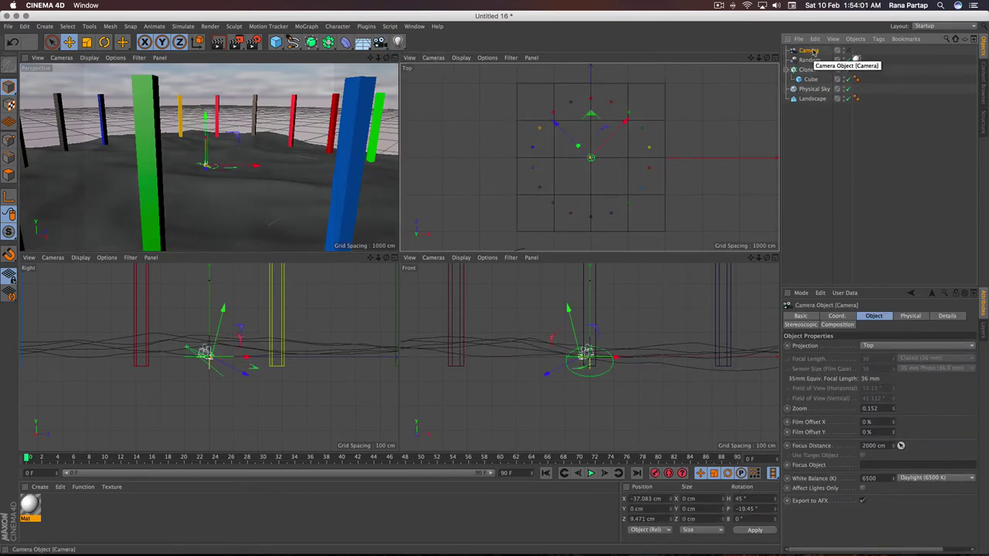
click(840, 317)
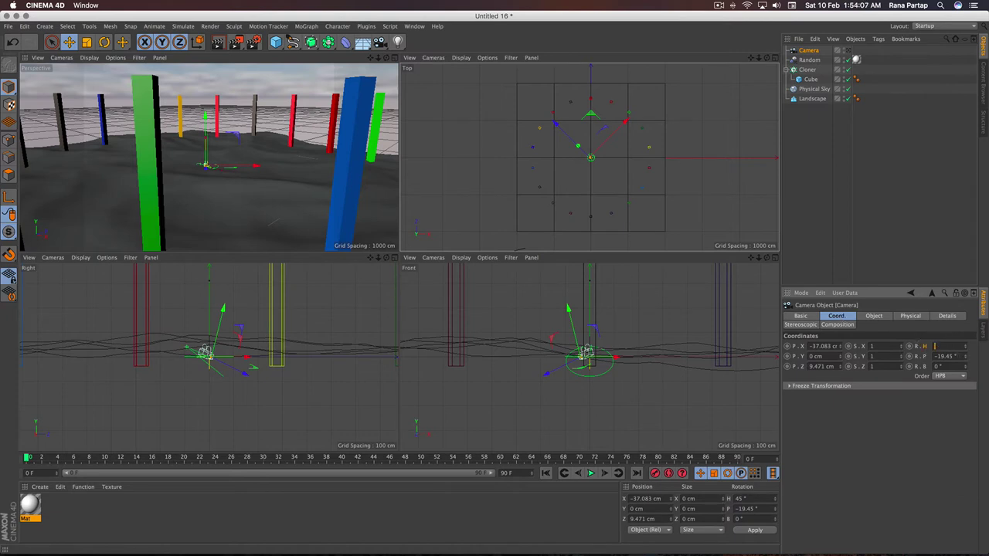
text(0)
key(Tab)
text(0)
click(819, 346)
text(0)
key(Tab)
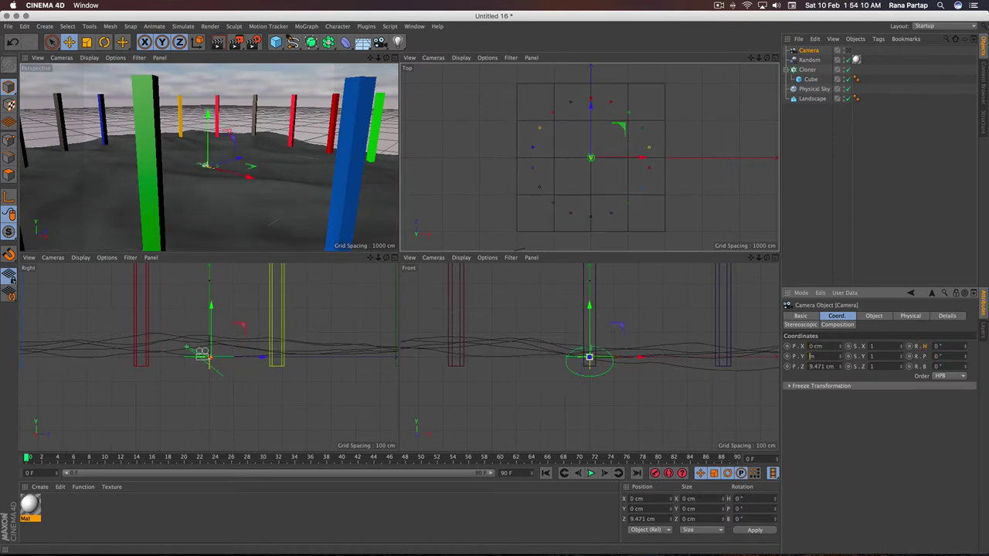
text(0)
key(Return)
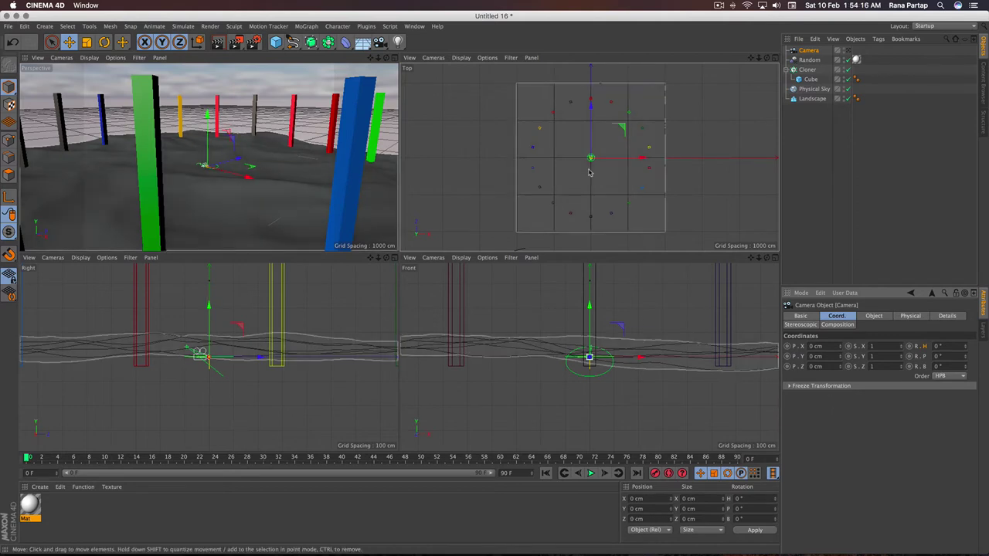
Raise the camera to about 299 cm above the terrain.
key(o)
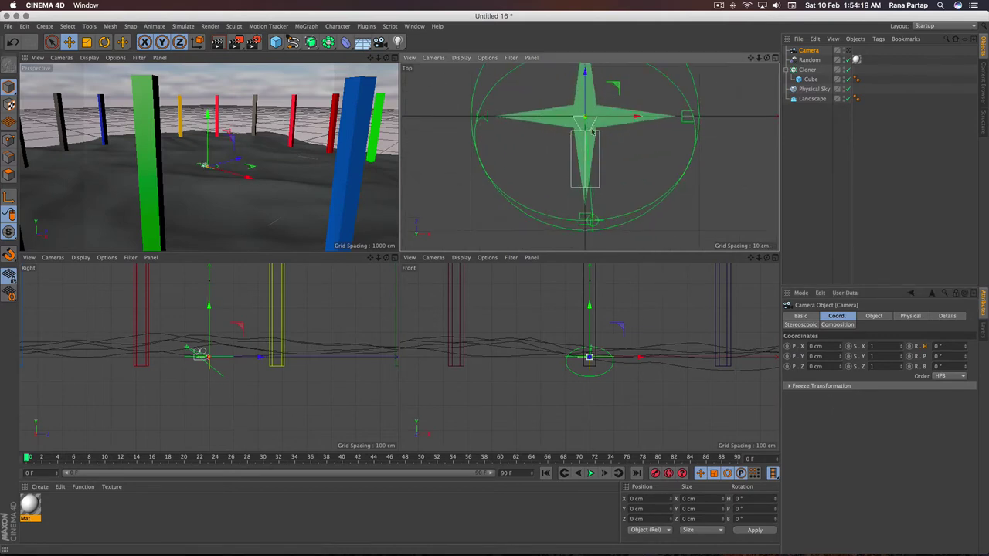
scroll(571, 137, down, 5)
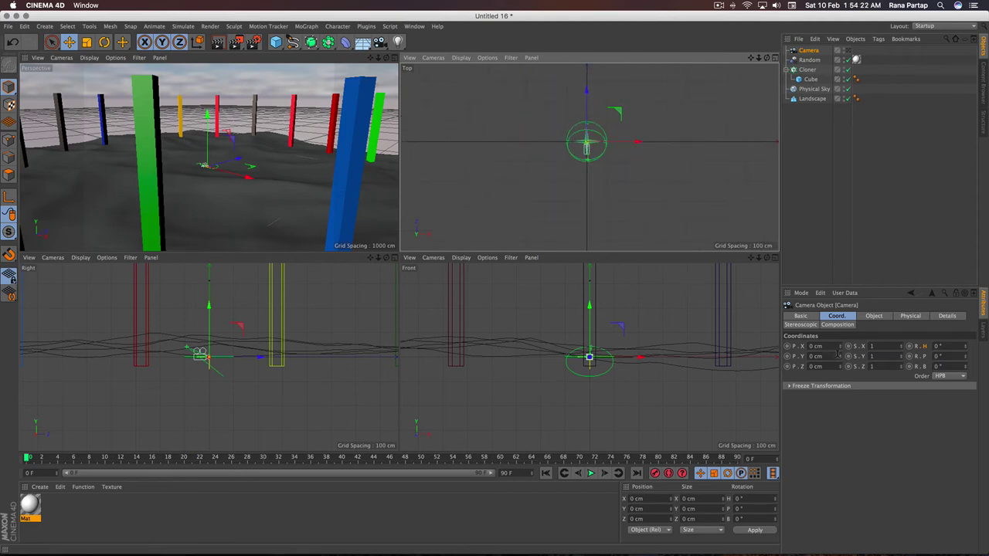
mouse_move(840, 356)
mouse_down()
mouse_move(840, 310)
mouse_move(840, 318)
mouse_up()
alt+drag(247, 155, 193, 147)
drag(844, 356, 844, 350)
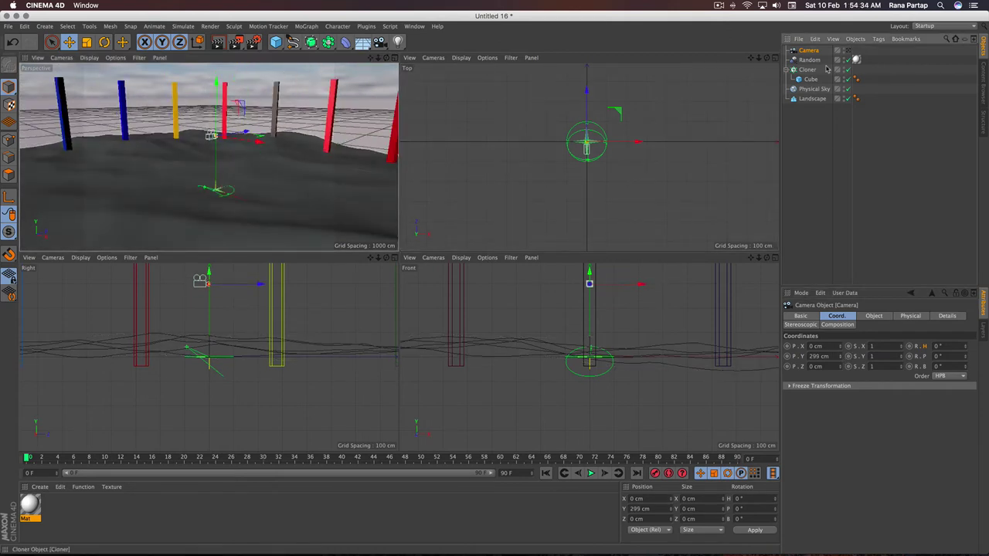
Maximise the perspective view and look through the new Camera.
click(848, 50)
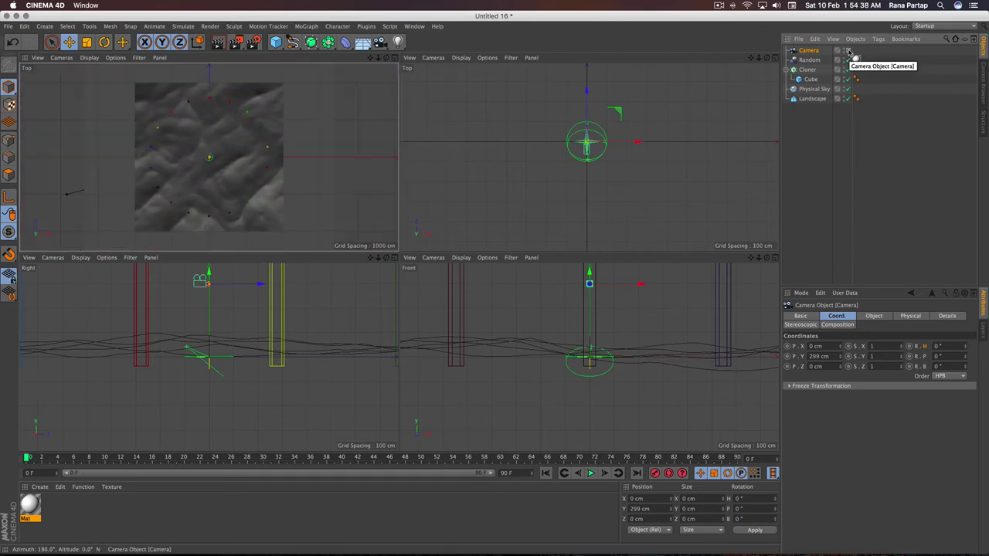
click(849, 51)
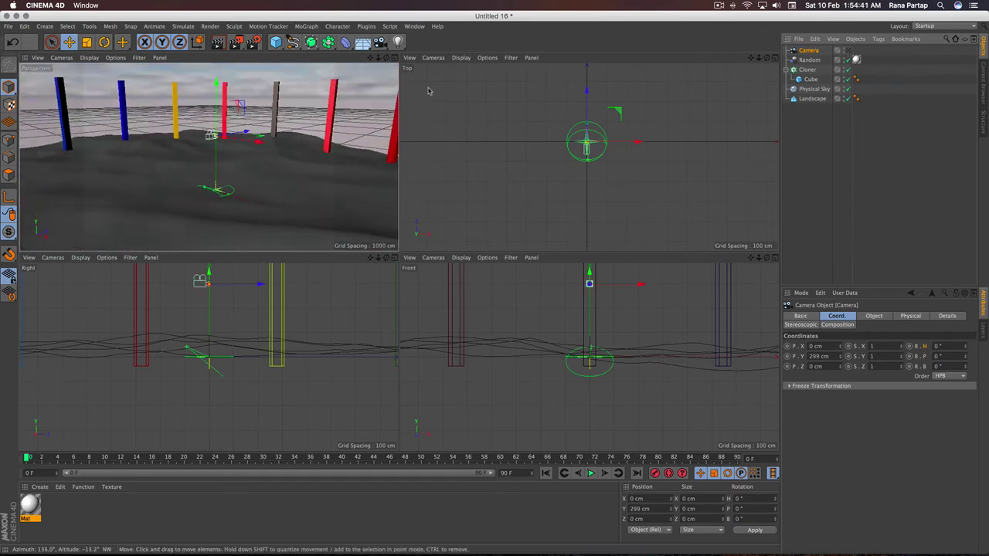
middle_click(306, 126)
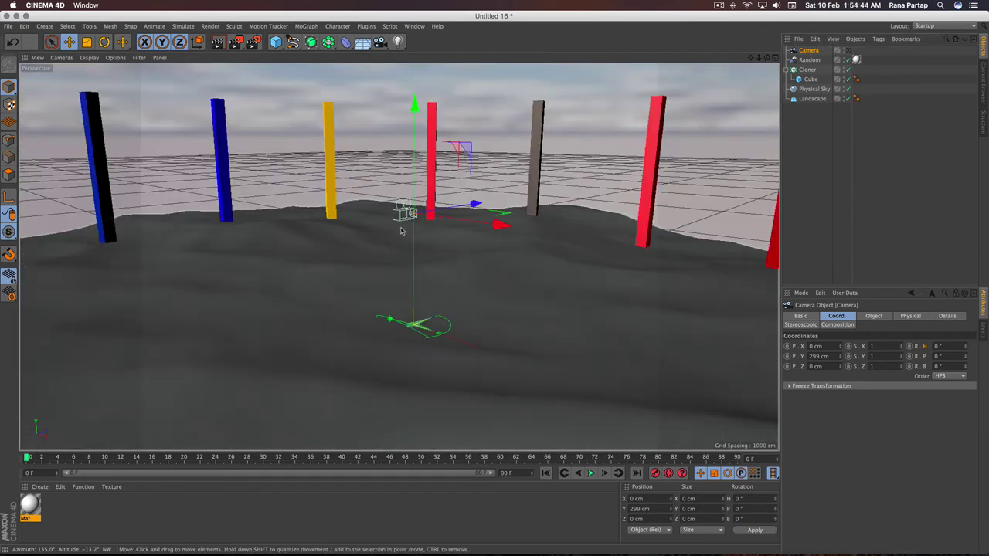
click(848, 51)
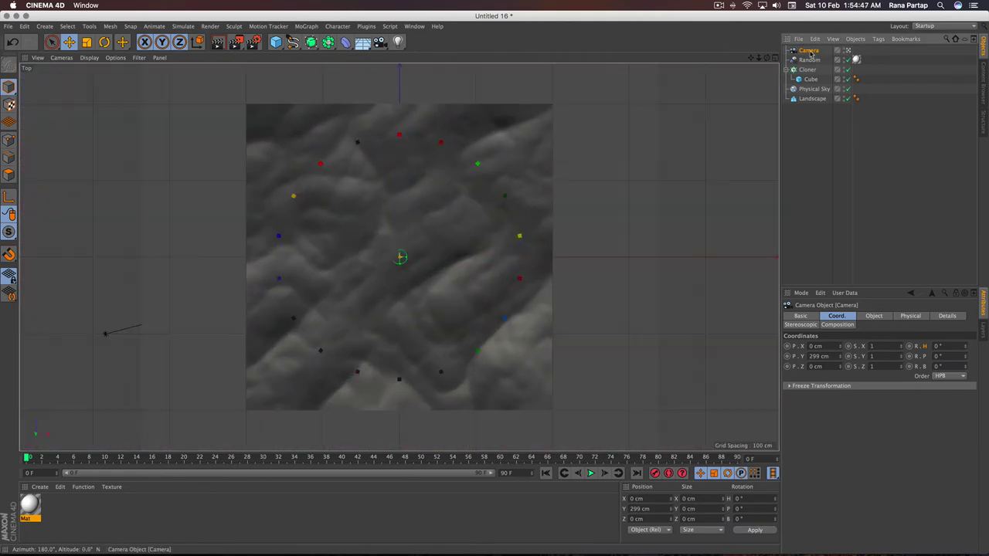
click(818, 356)
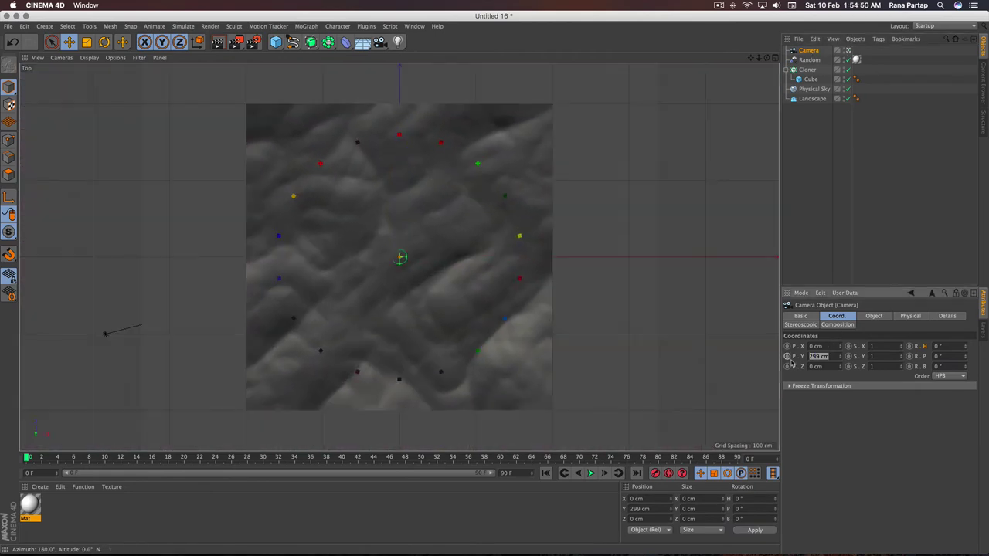
Set the camera's Projection to Perspective.
click(874, 316)
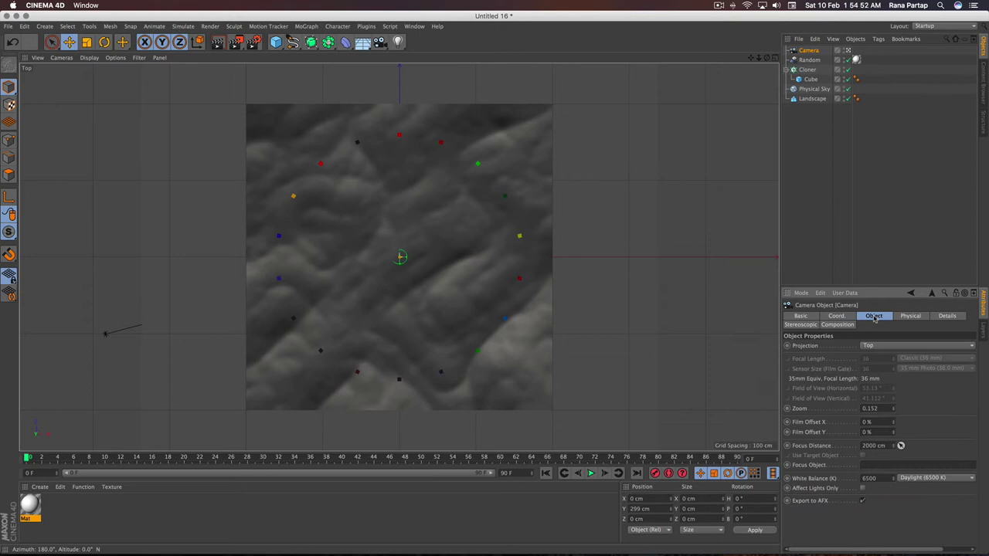
click(915, 347)
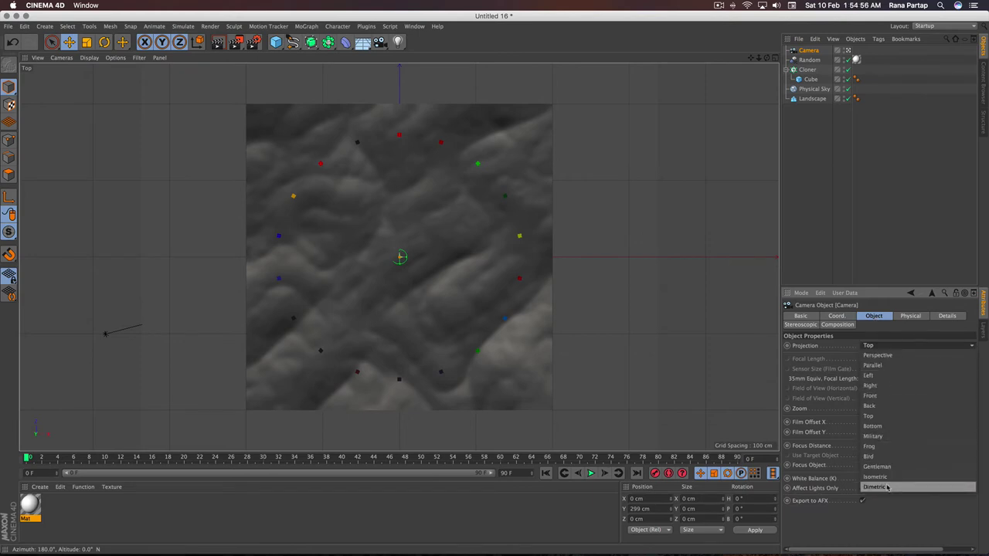
click(879, 355)
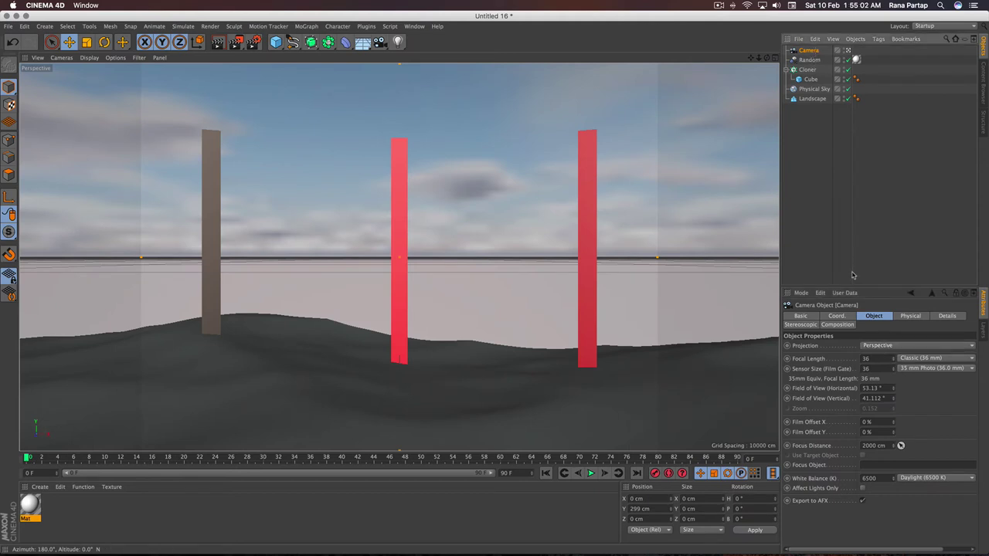
Apply the Quicktime VR Full preset for a 2496×768 render output size.
click(839, 315)
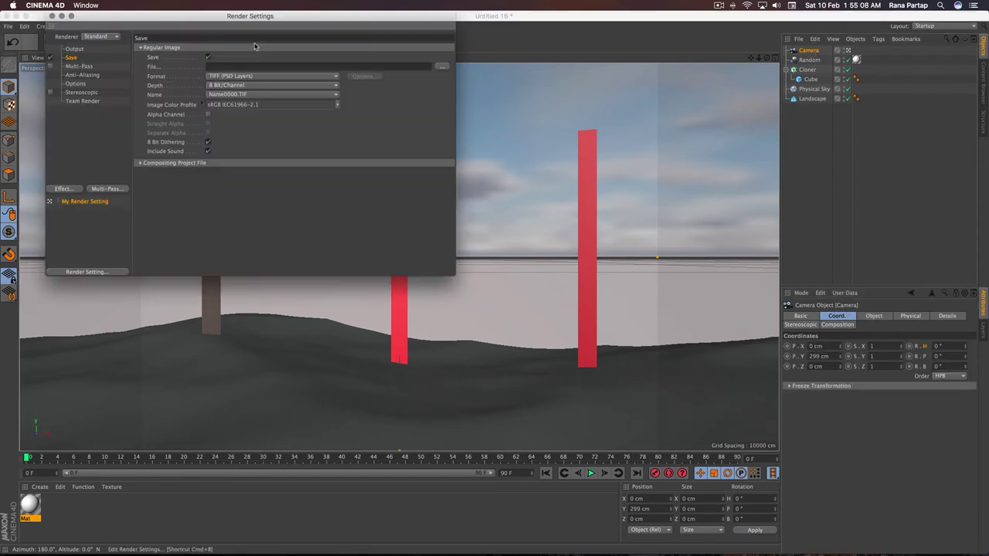
click(254, 41)
click(76, 50)
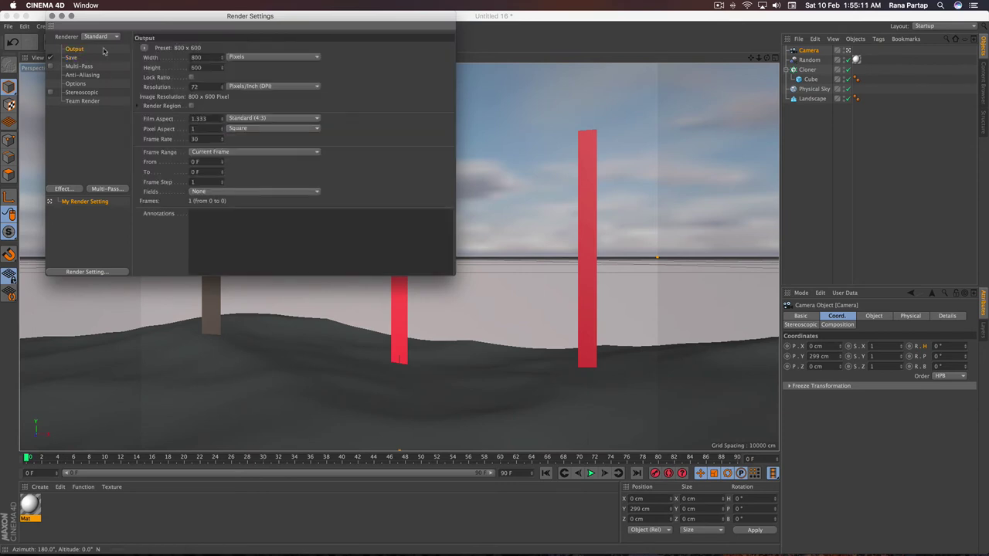
click(143, 49)
mouse_move(154, 68)
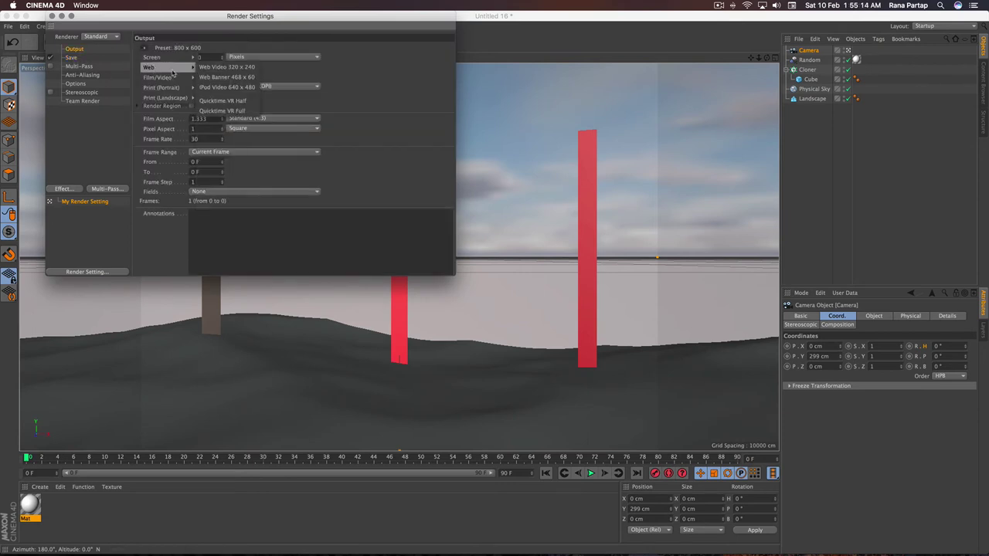
click(218, 112)
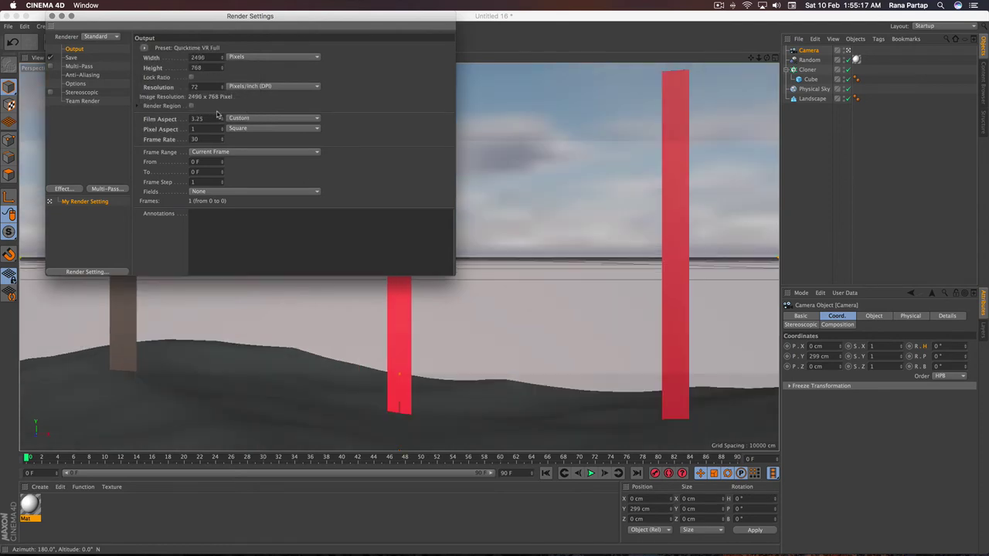
Save as QuickTime VR Panorama with Photo - JPEG compression to the Desktop as 'Panorama image'.
click(71, 58)
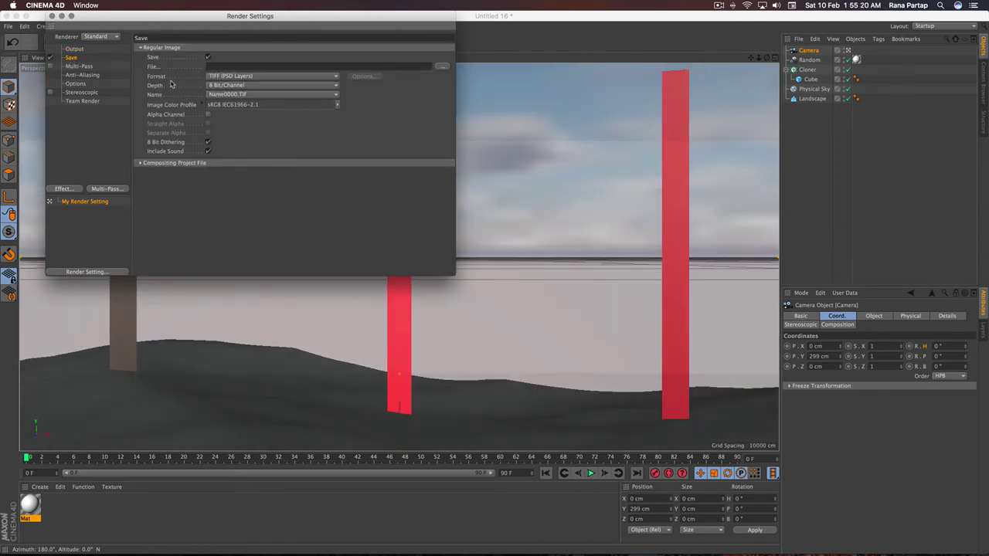
click(233, 77)
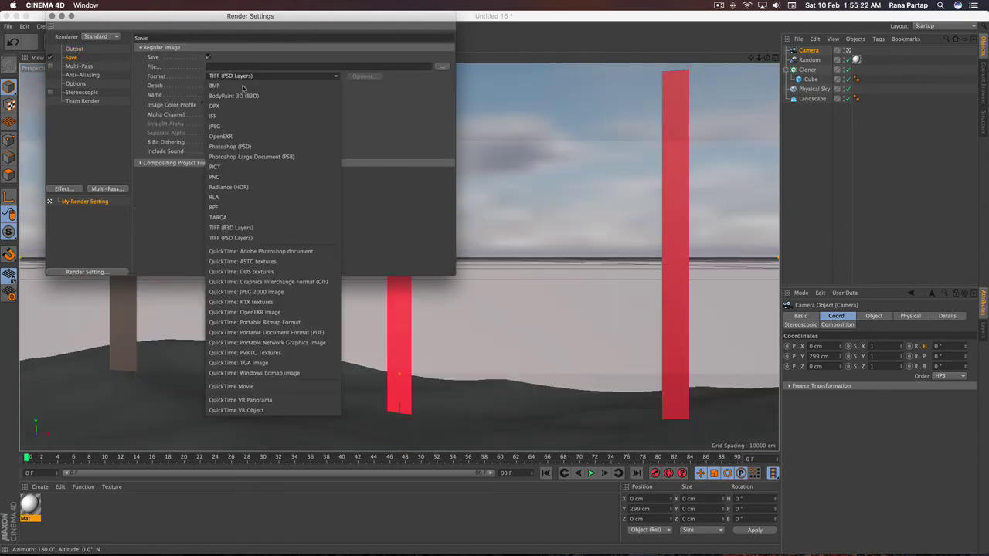
click(284, 402)
click(364, 76)
click(454, 106)
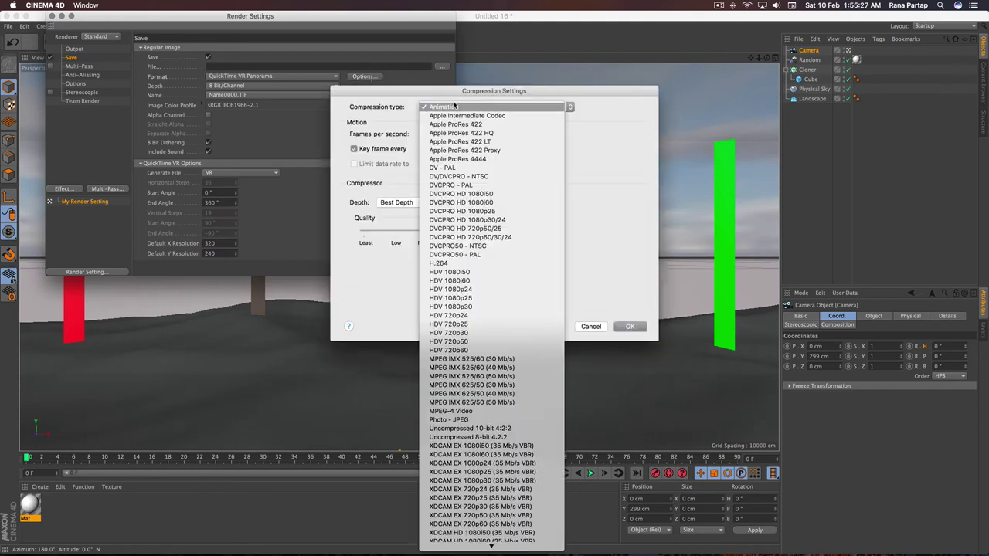
click(477, 420)
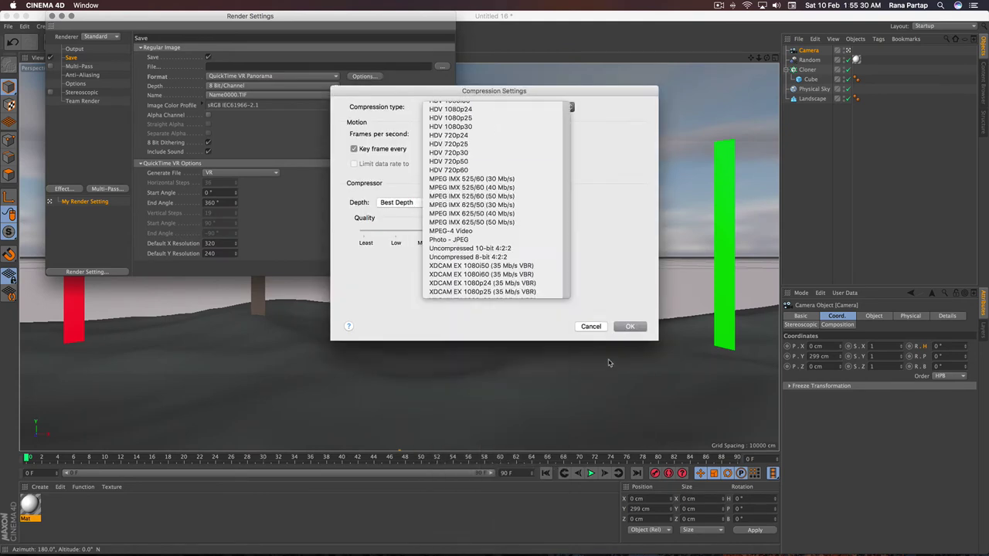
click(629, 326)
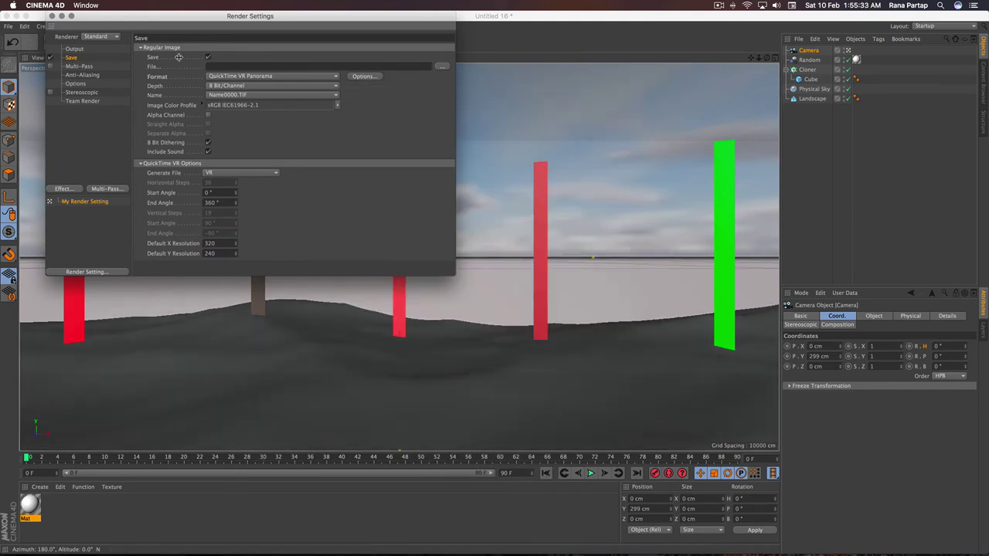
click(443, 67)
text(Panorama image)
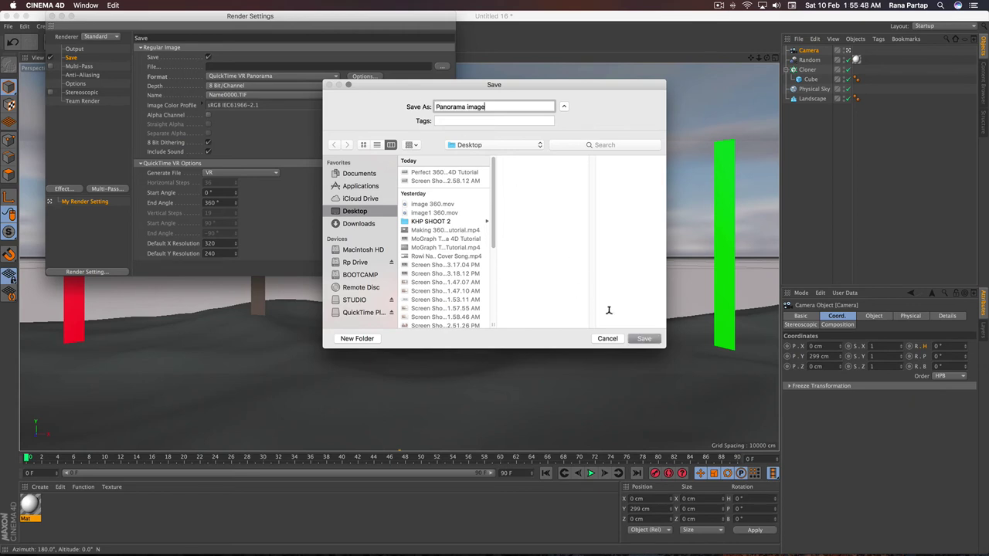
click(647, 340)
Close Render Settings and render Panorama image.mov to the Picture Viewer.
click(52, 15)
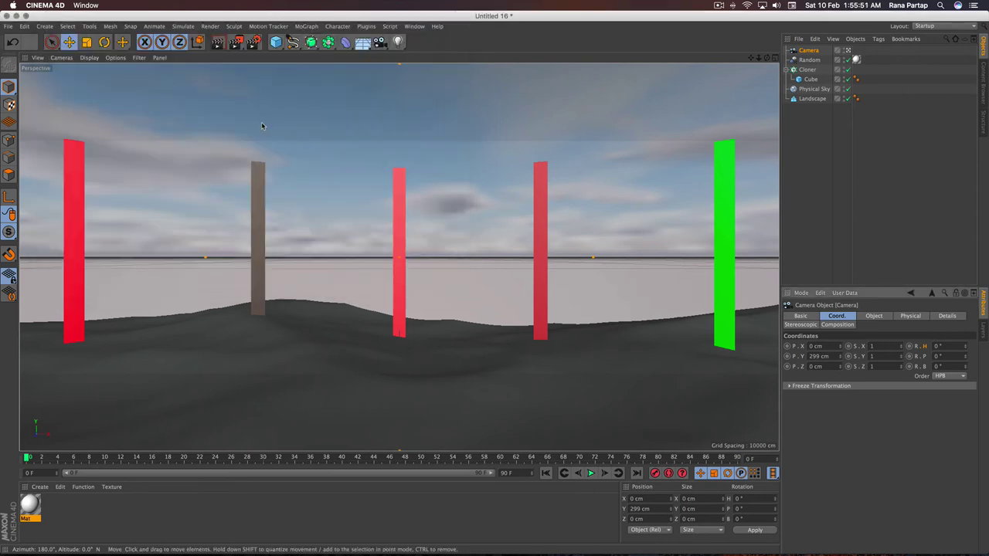
click(237, 43)
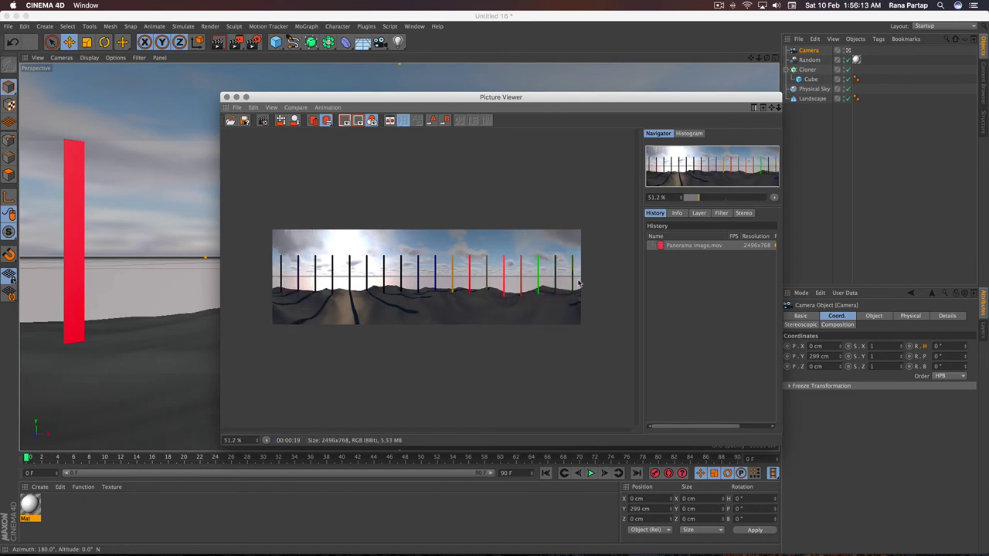
Open Panorama image.mov from the Desktop in QuickTime Player 7, enlarged to fill the screen.
key(super+Tab)
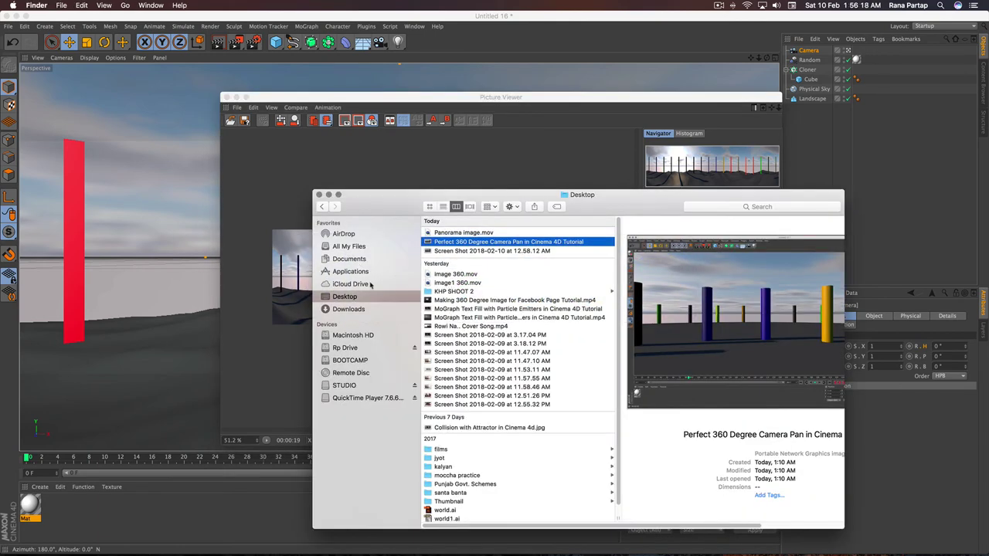
click(462, 233)
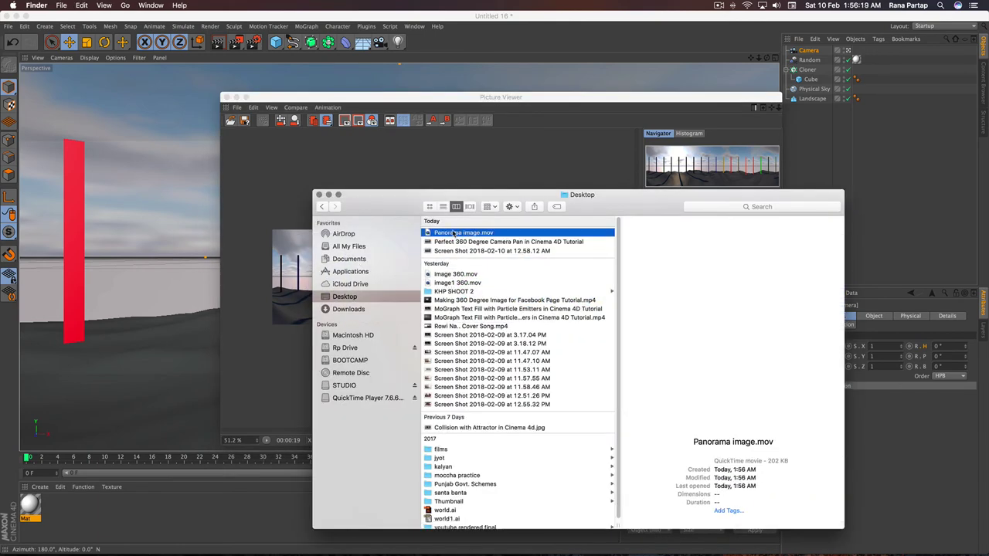
right_click(477, 233)
mouse_move(502, 245)
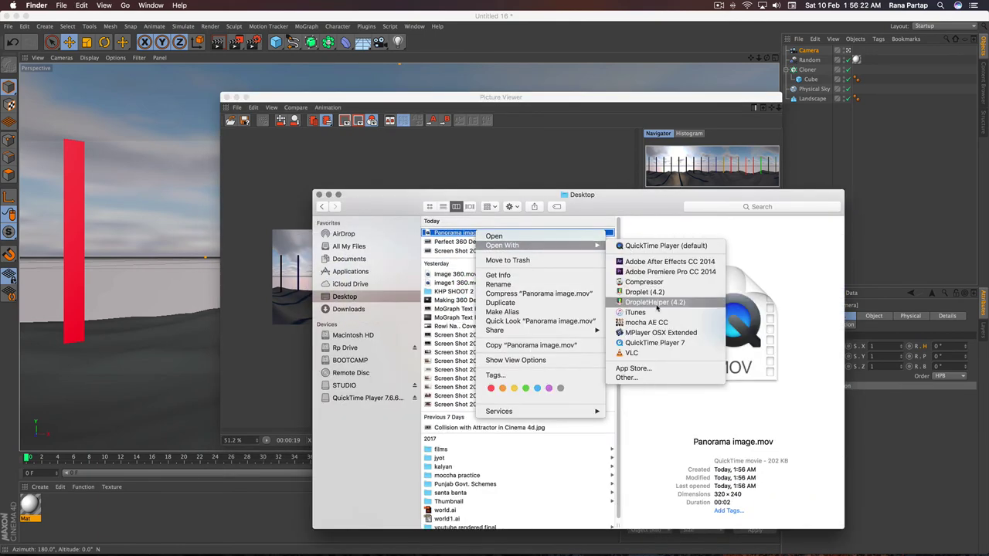
click(689, 345)
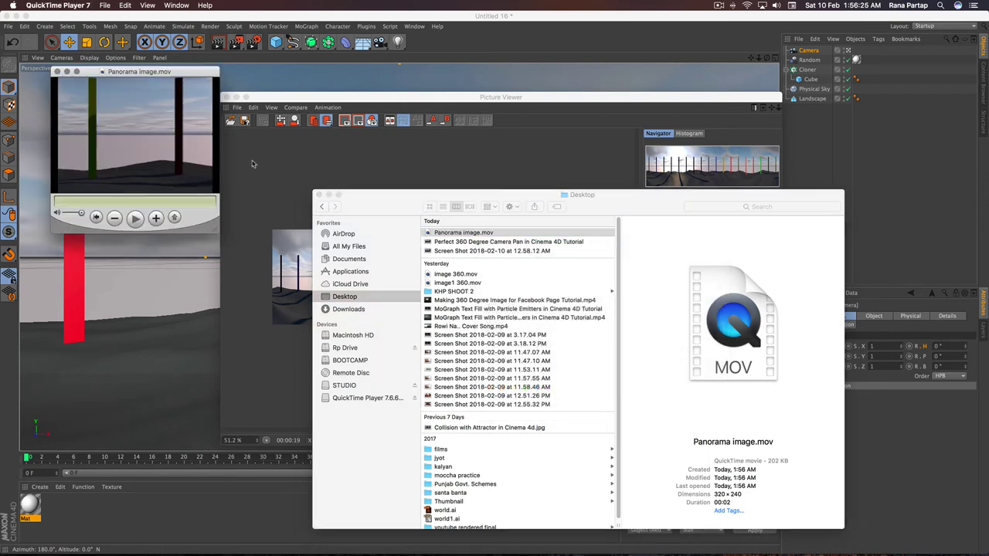
click(77, 71)
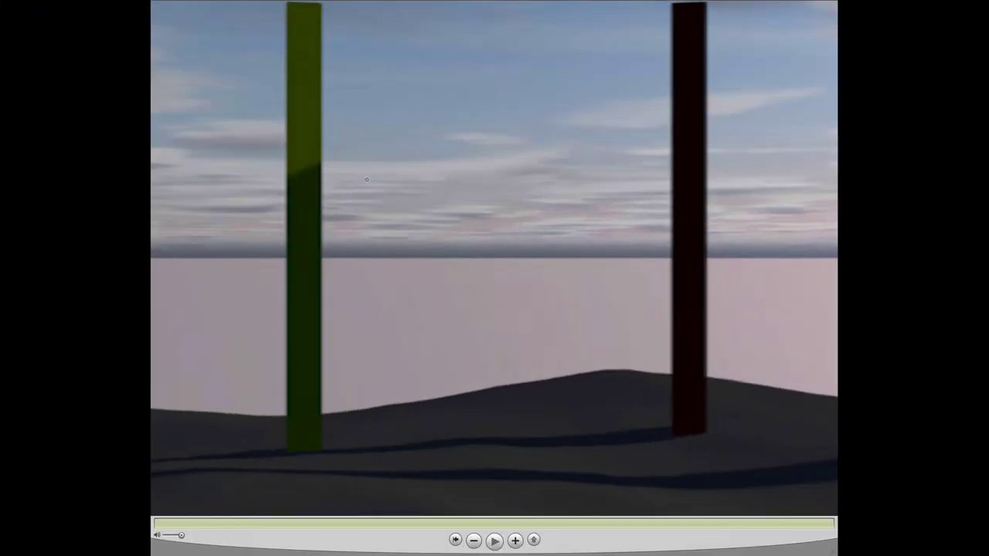
Zoom out of the panorama and pan across to see more of the pillar ring.
click(475, 544)
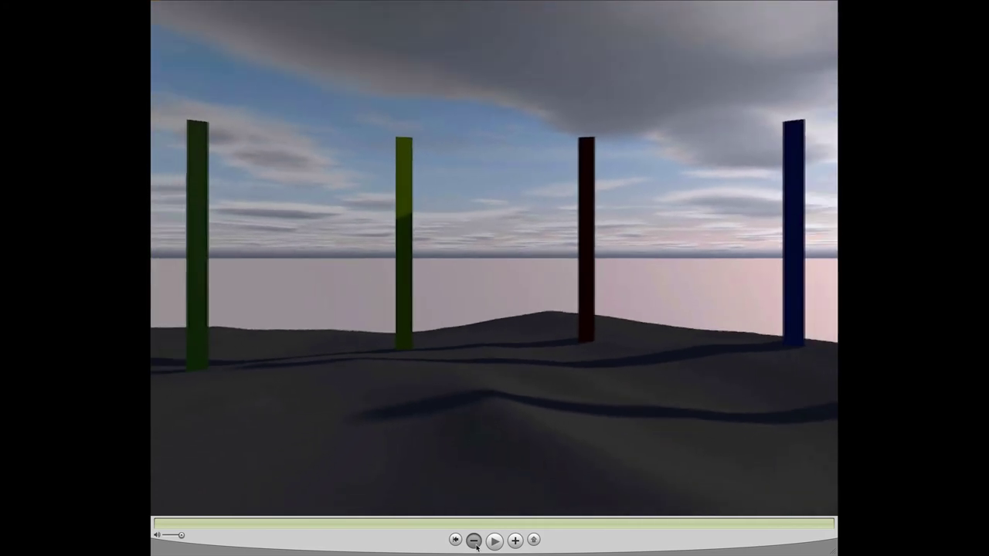
mouse_move(592, 335)
mouse_down()
mouse_move(519, 333)
mouse_move(638, 346)
mouse_up()
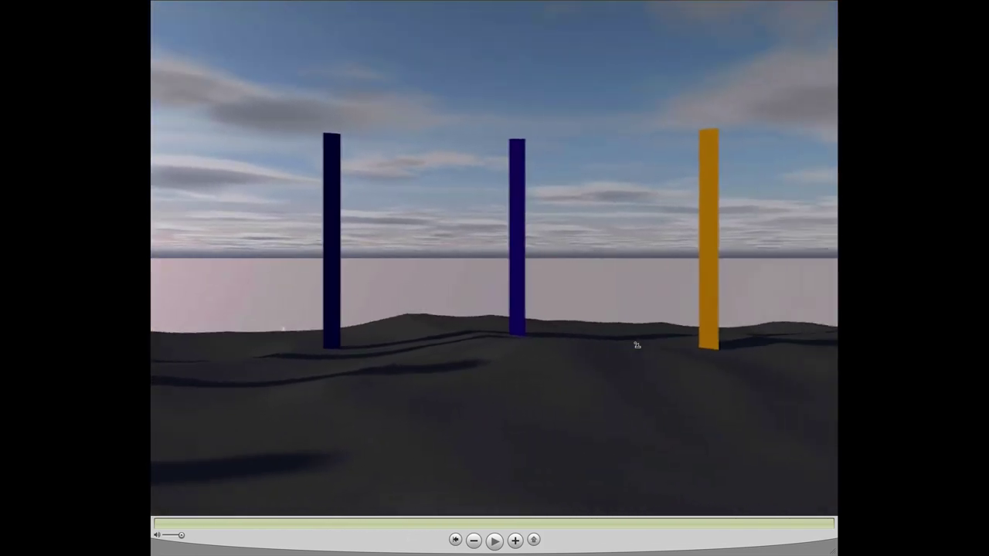